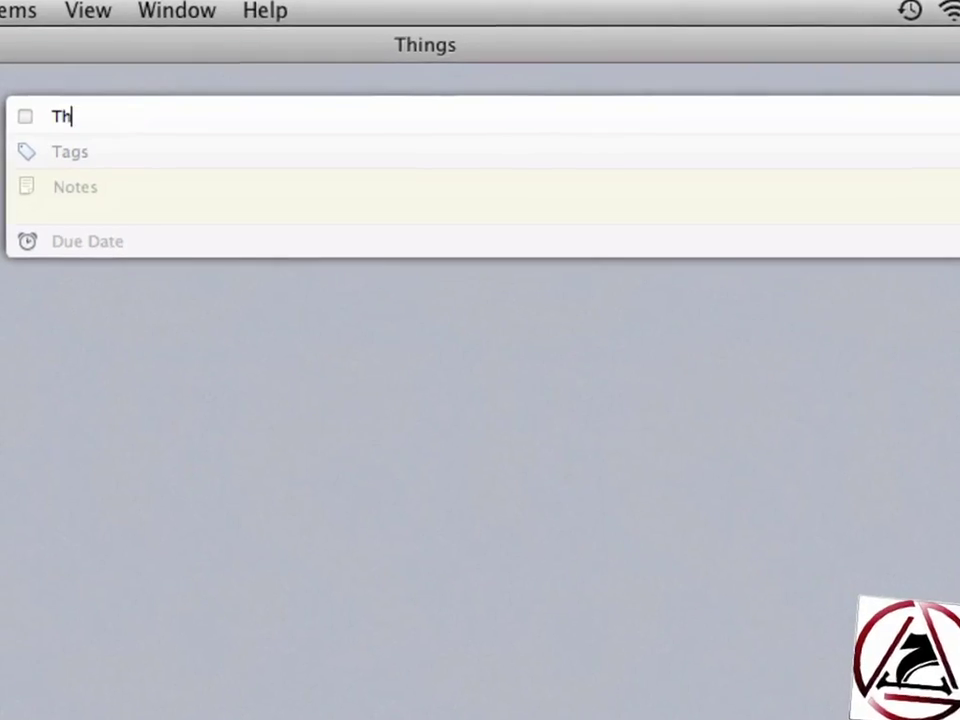
Create the Things task 'Publish Things Review' tagged review and macosxscree
type("ings Review publishen")
key("super+a")
type("Publish Things Review")
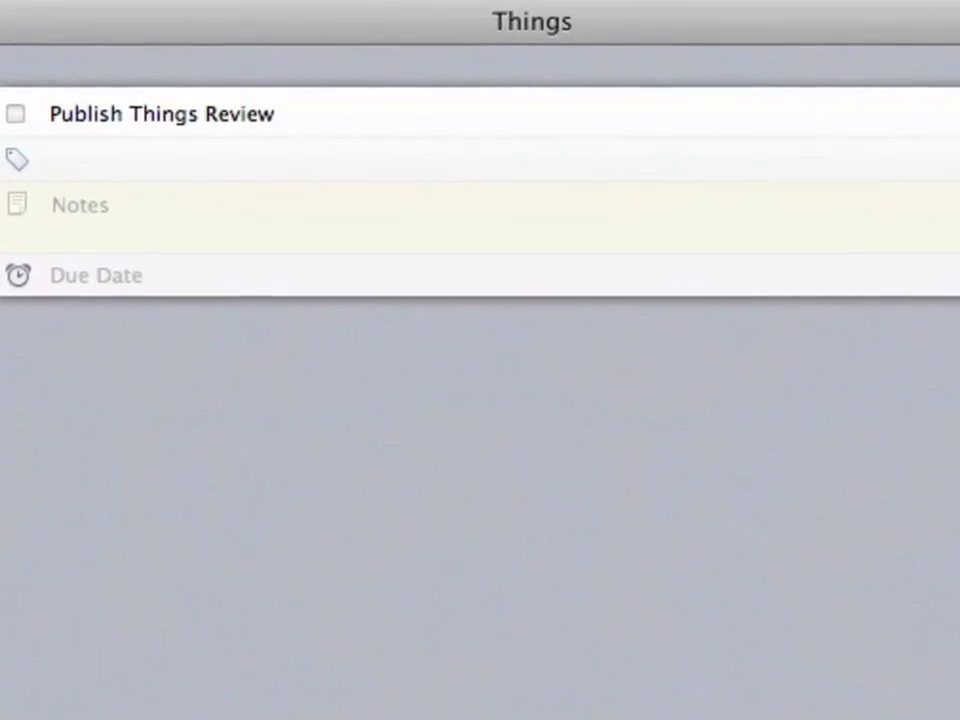
key("Tab")
type("review")
key("Return")
type("macosxscree")
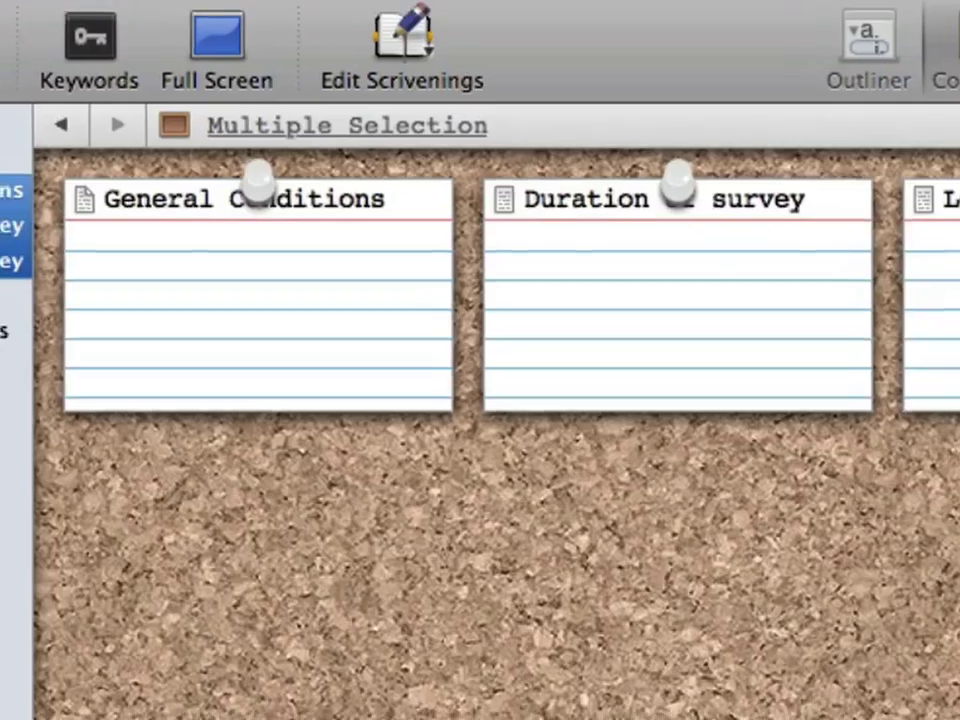
Group the selected Scrivener documents into a folder, then enter the Facebook account password in Socialite
right_click(30, 171)
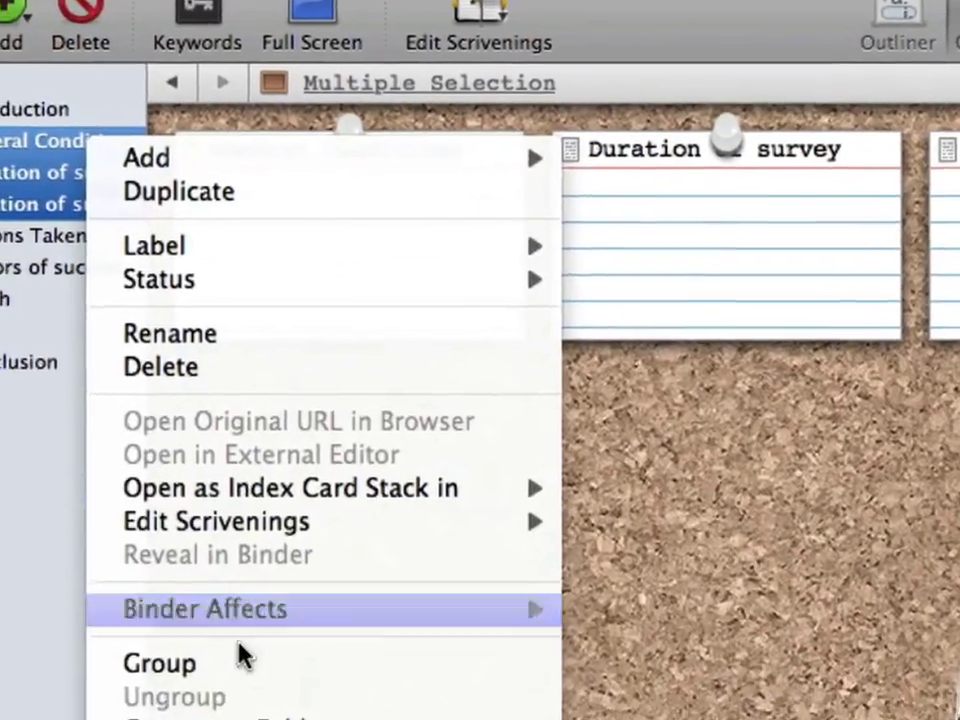
left_click(248, 652)
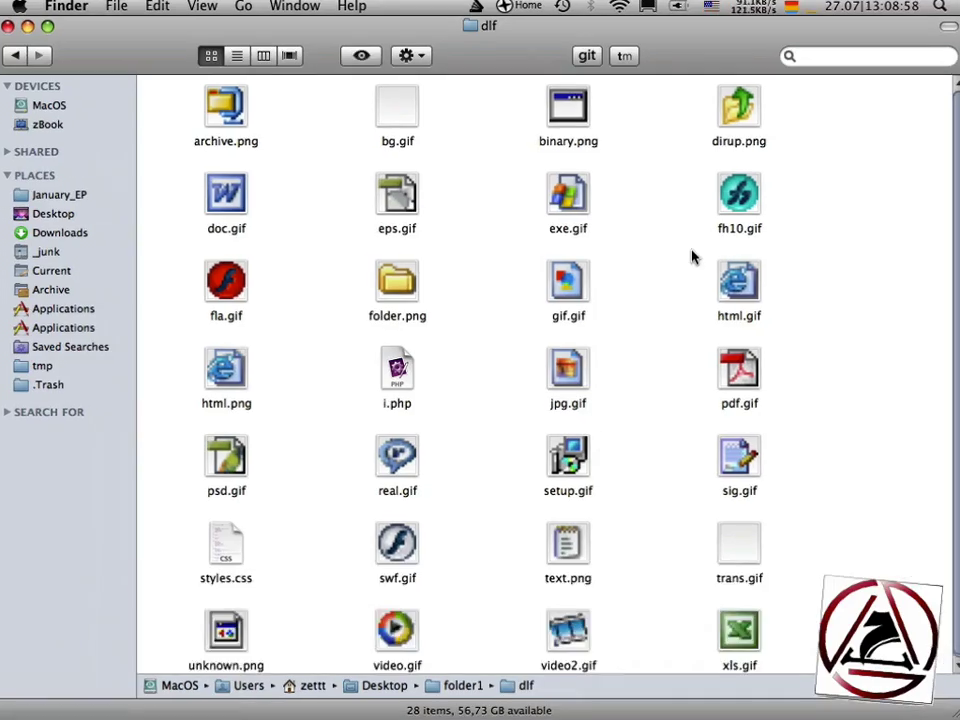
key("ctrl+alt+Left")
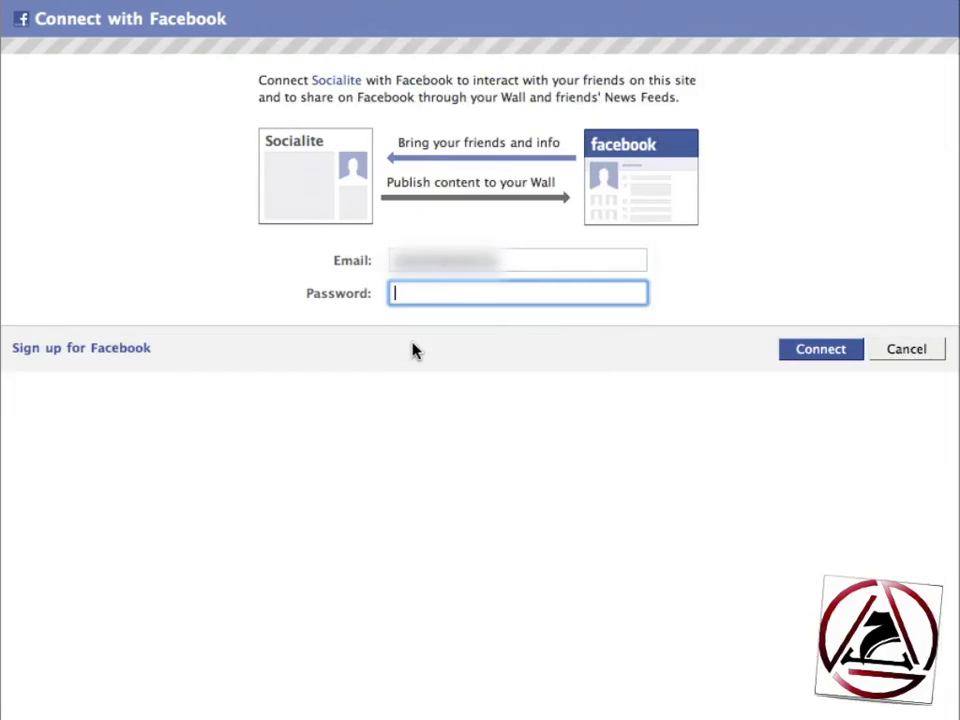
type("****")
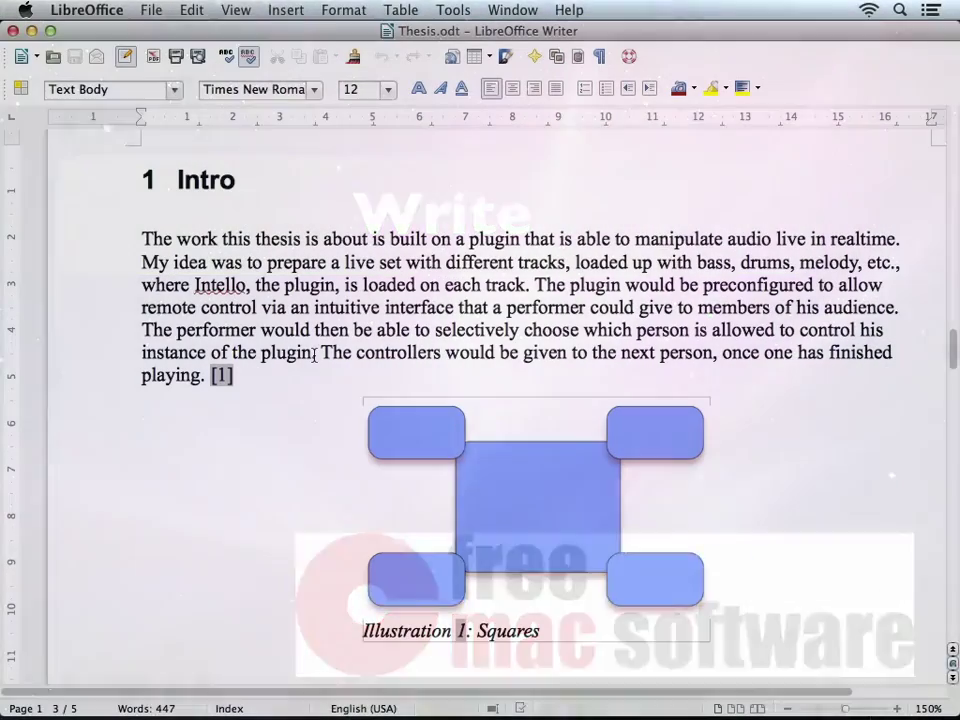
left_click(278, 168)
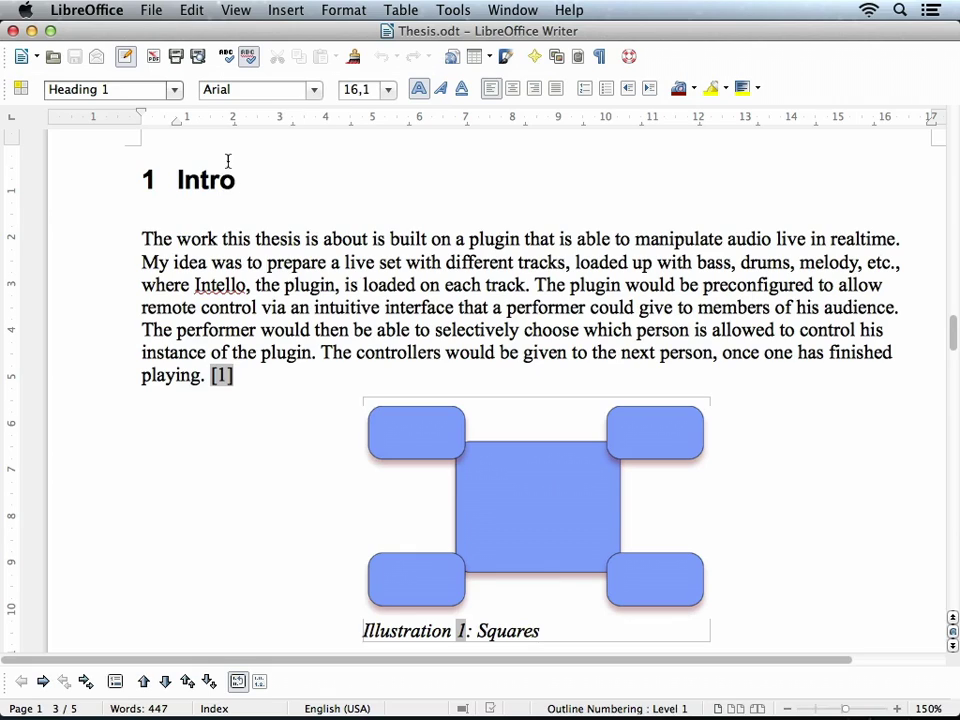
left_click(85, 12)
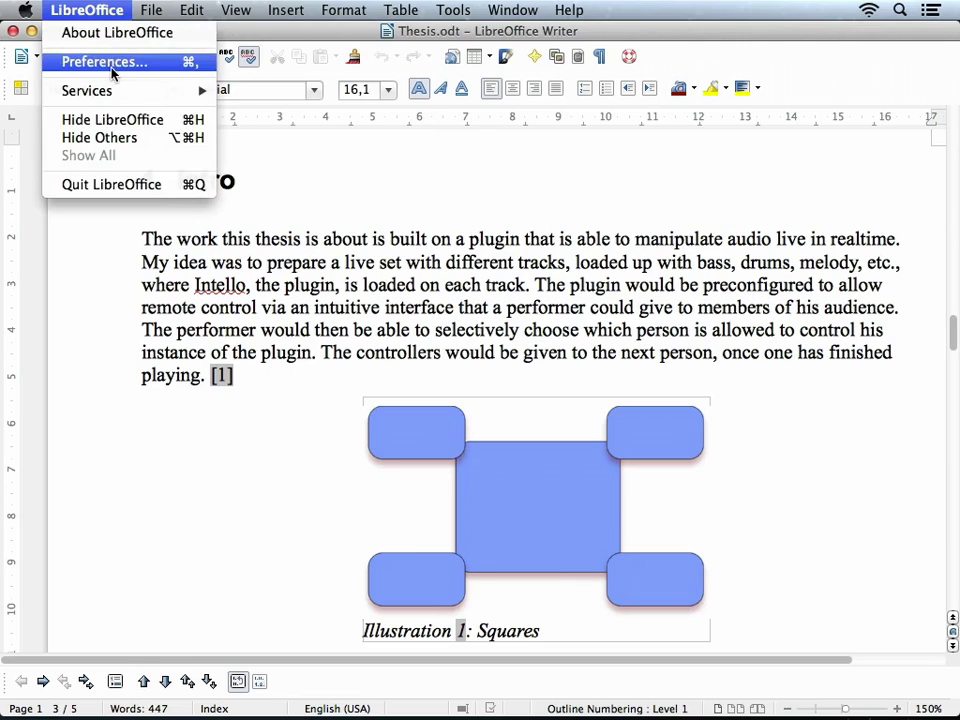
left_click(108, 62)
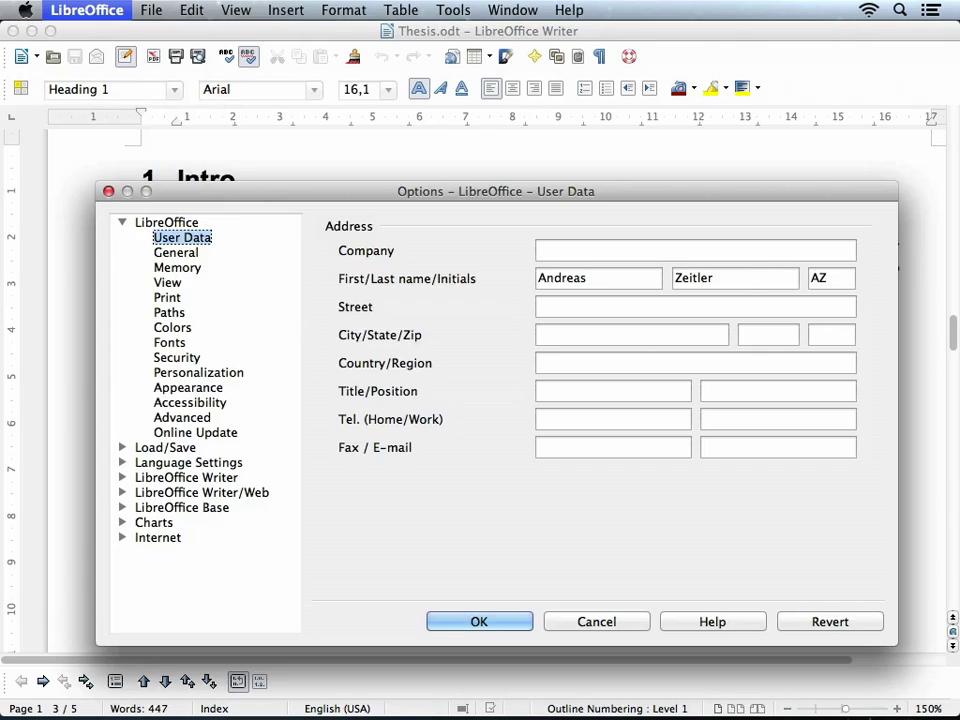
left_click(478, 621)
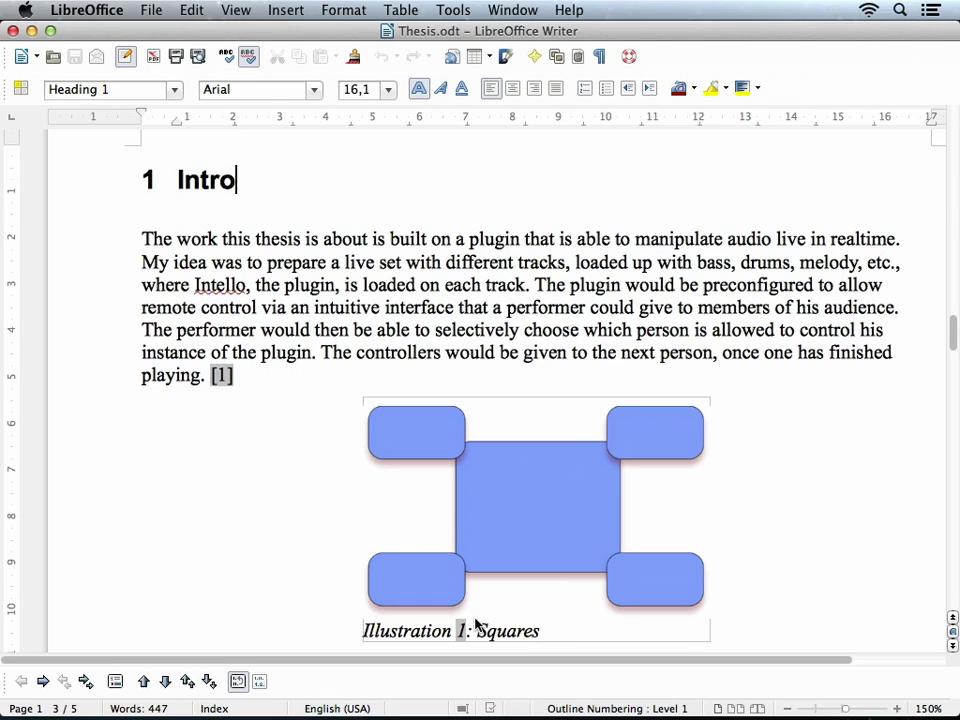
Insert a comment right after the word 'plugin.'
left_click(317, 355)
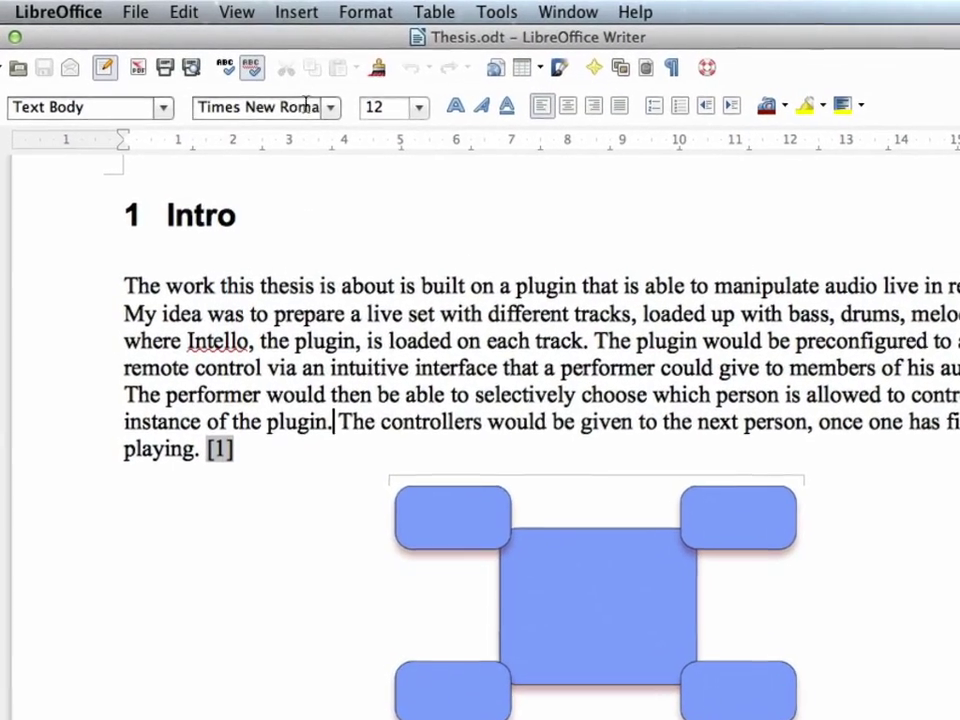
left_click(302, 12)
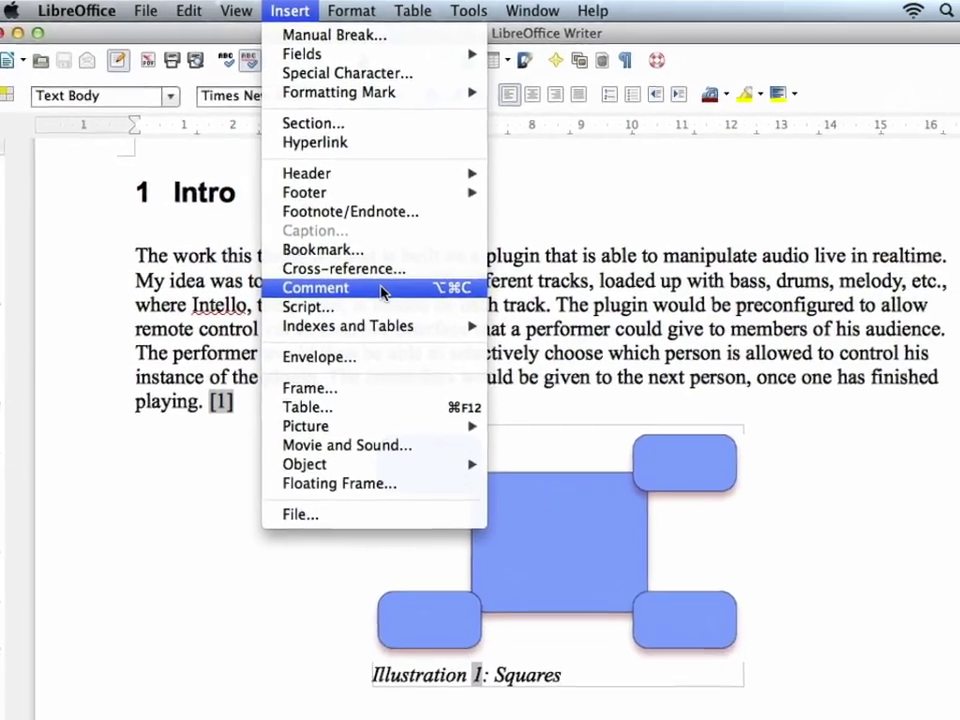
left_click(399, 326)
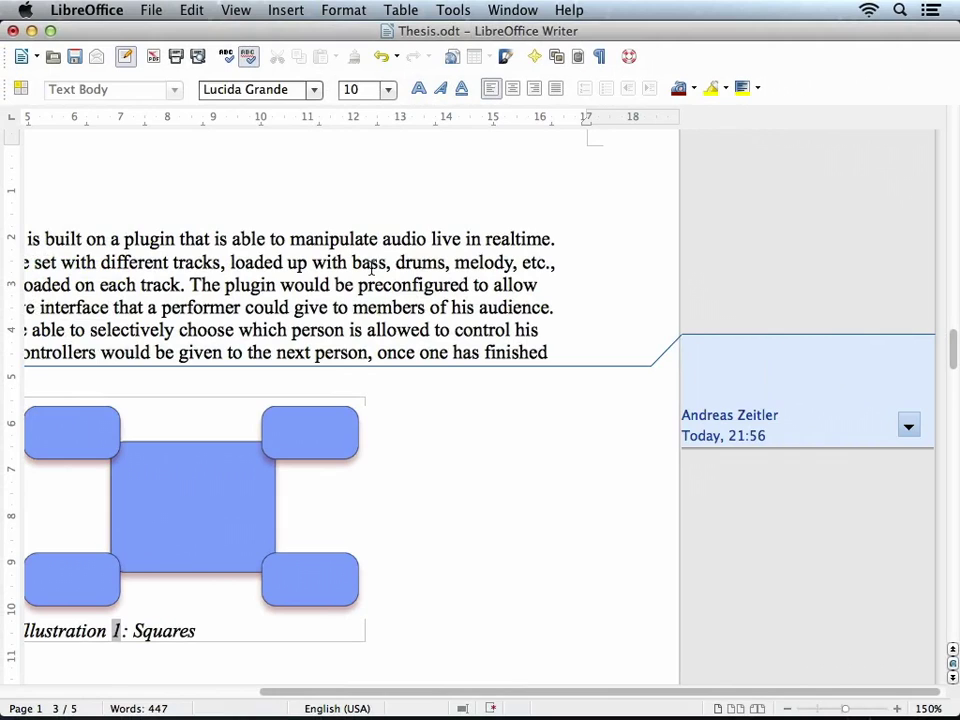
Turn on recording of tracked changes via Edit > Changes > Record
left_click(191, 11)
mouse_move(308, 244)
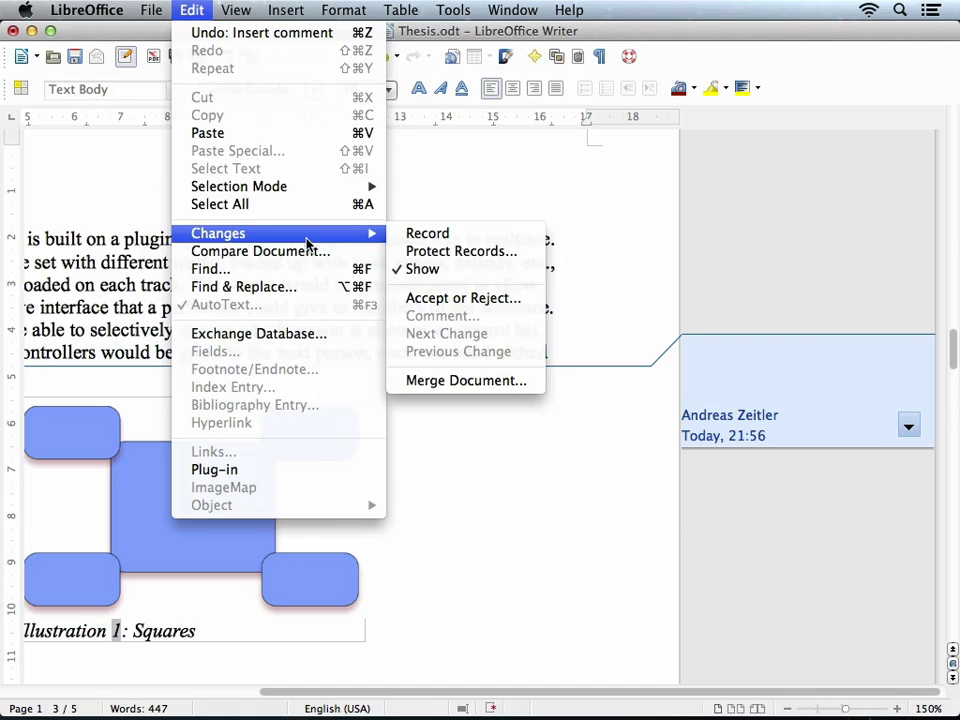
left_click(399, 236)
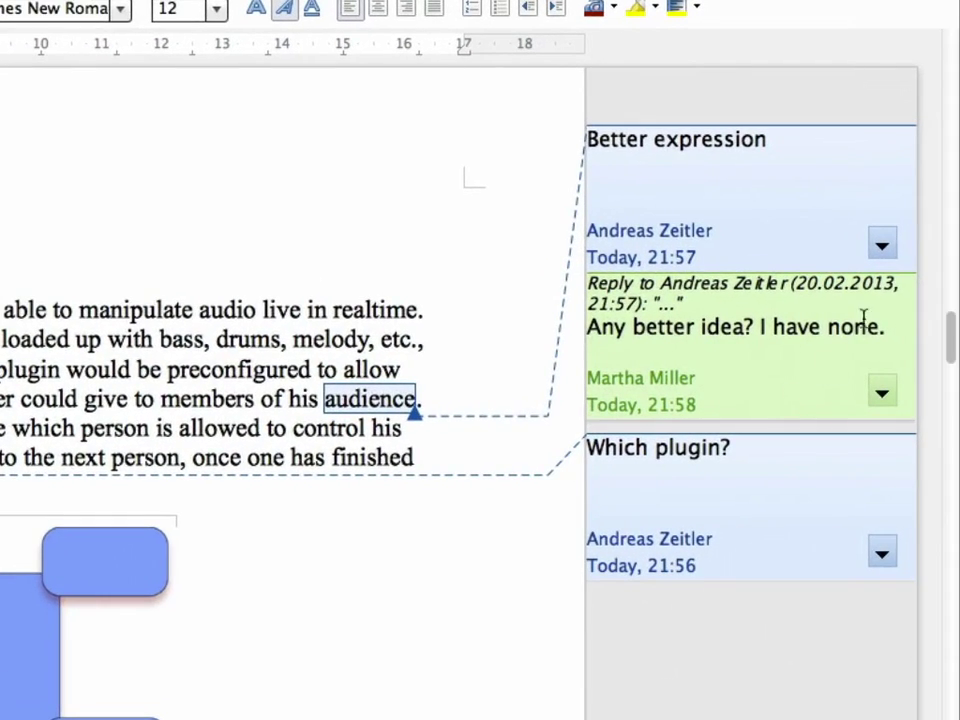
Check the 'Better expression' comment's options, then go to the Edit > Changes submenu
left_click(891, 246)
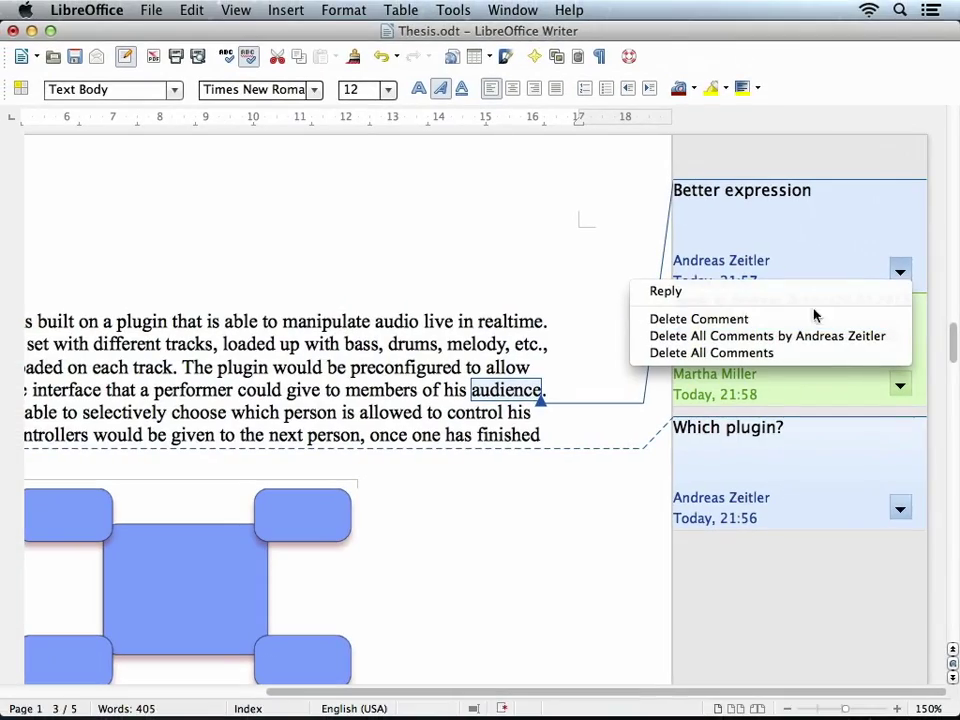
left_click(608, 313)
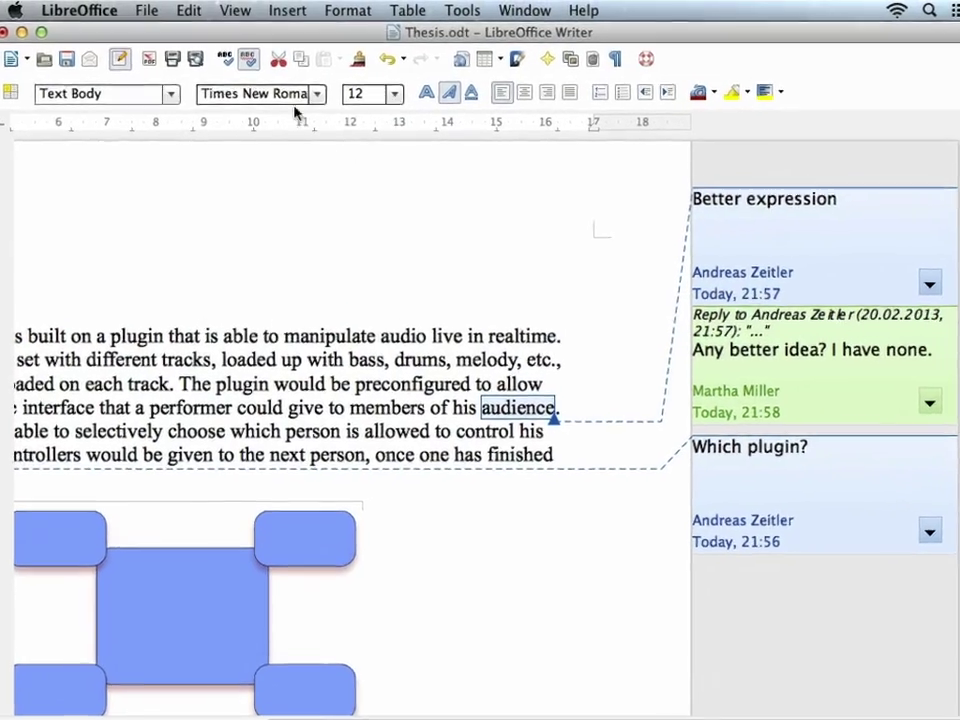
left_click(189, 10)
mouse_move(285, 244)
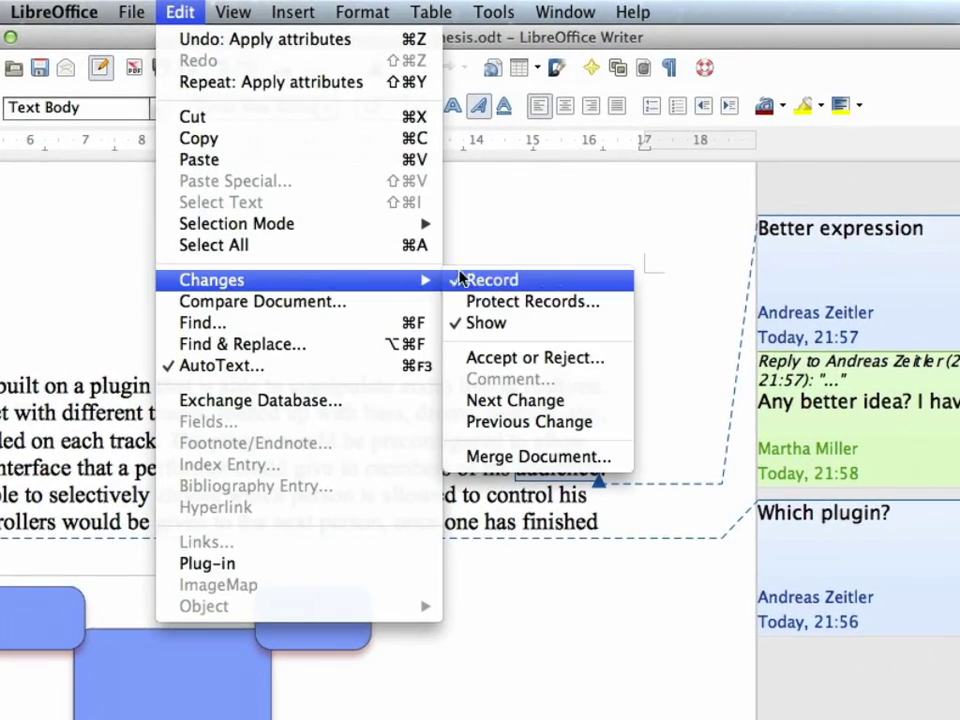
Accept the tracked deletion and filter the tracked changes by author
left_click(469, 366)
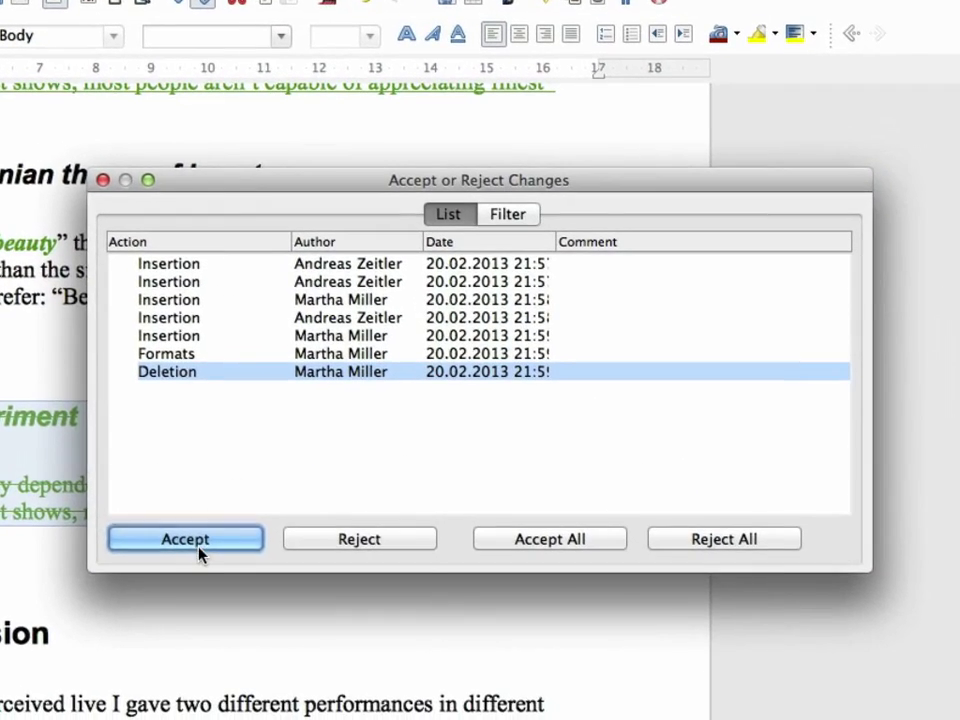
left_click(193, 549)
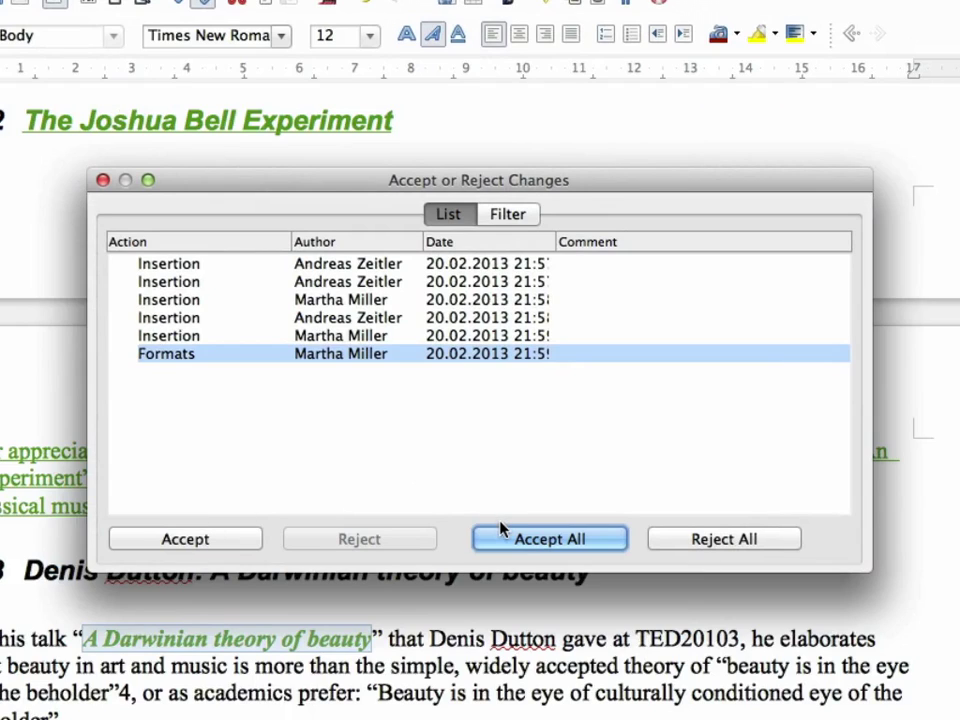
left_click(503, 220)
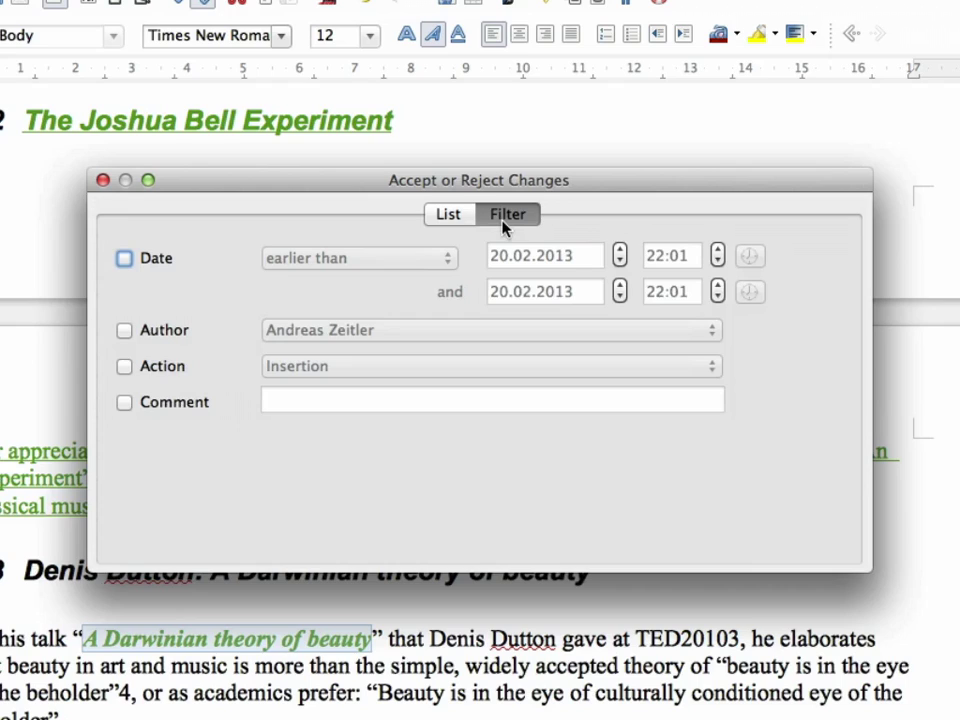
left_click(176, 337)
left_click(283, 332)
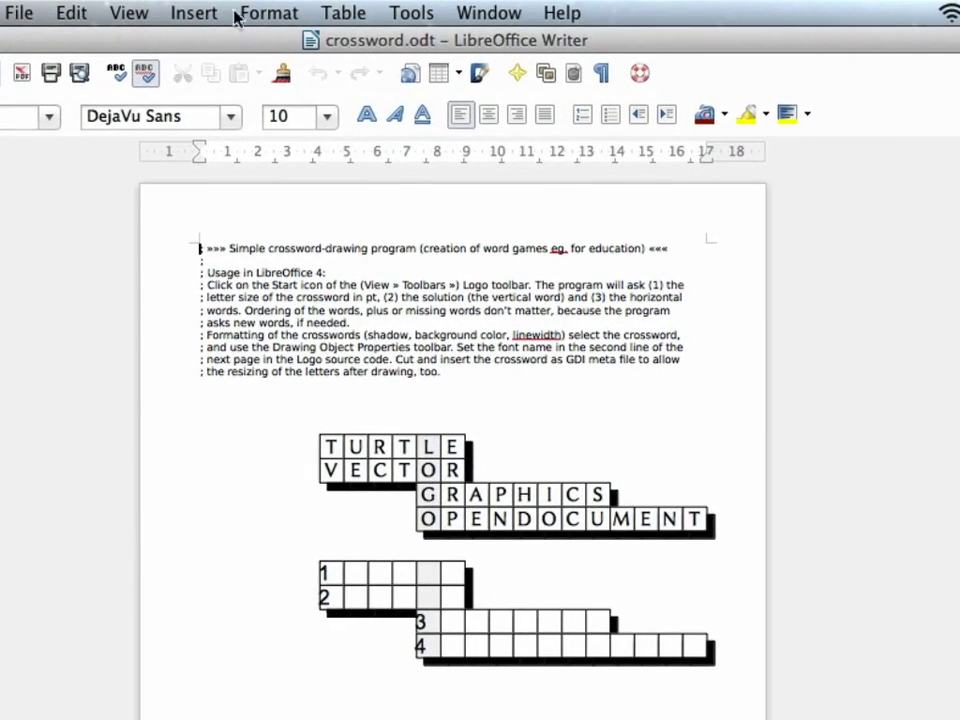
Show the Logo toolbar through View > Toolbars
left_click(129, 12)
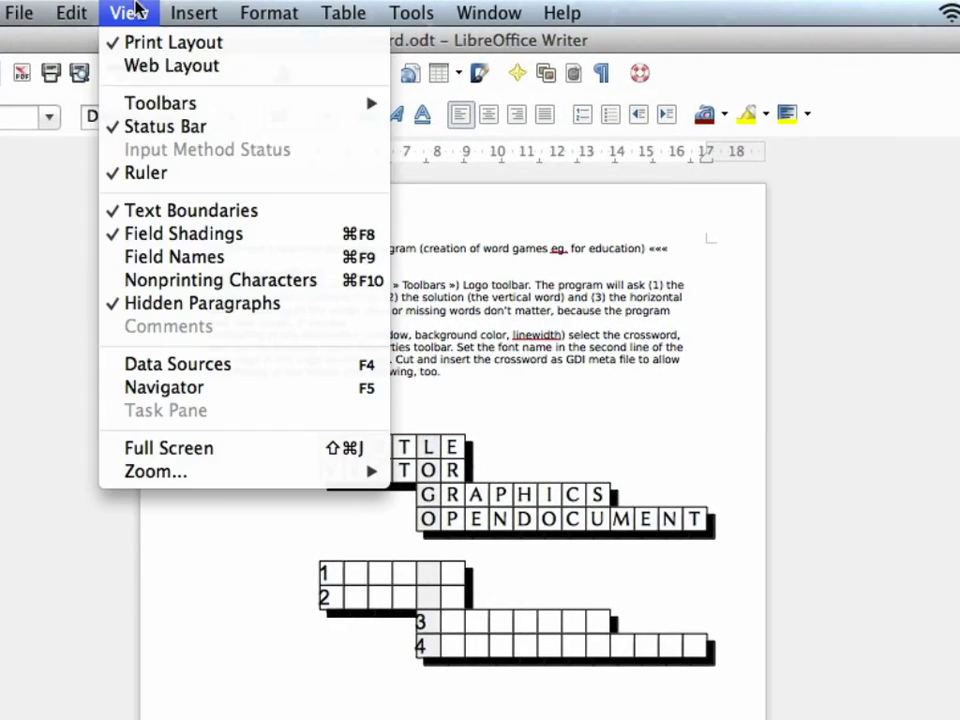
mouse_move(145, 108)
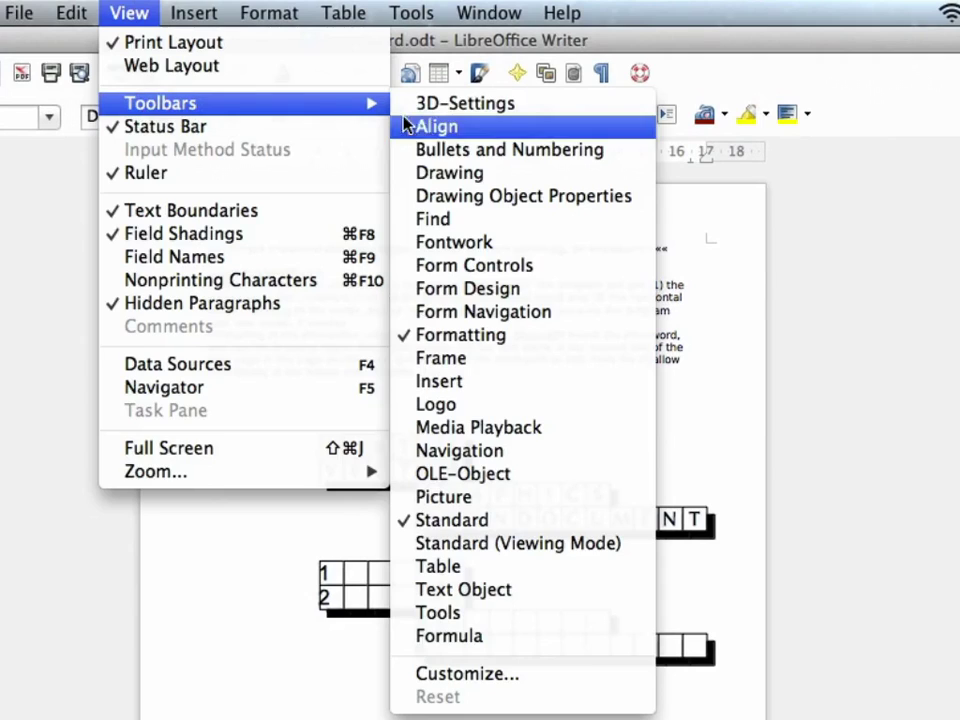
left_click(436, 404)
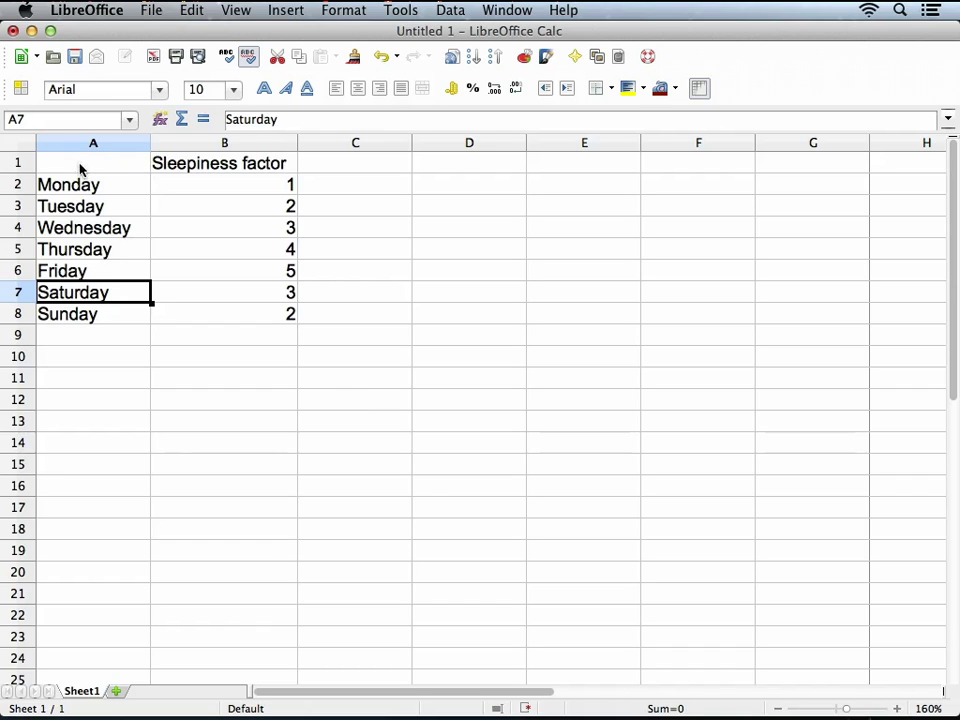
Insert a column chart from the weekday sleepiness data in A1:B8
left_click_drag(79, 165, 212, 311)
left_click(285, 10)
left_click(306, 368)
key("Return")
left_click(553, 626)
Narrow the chart to about 5.6 cm wide
left_click(553, 622)
left_click(616, 431)
left_click_drag(940, 371, 737, 366)
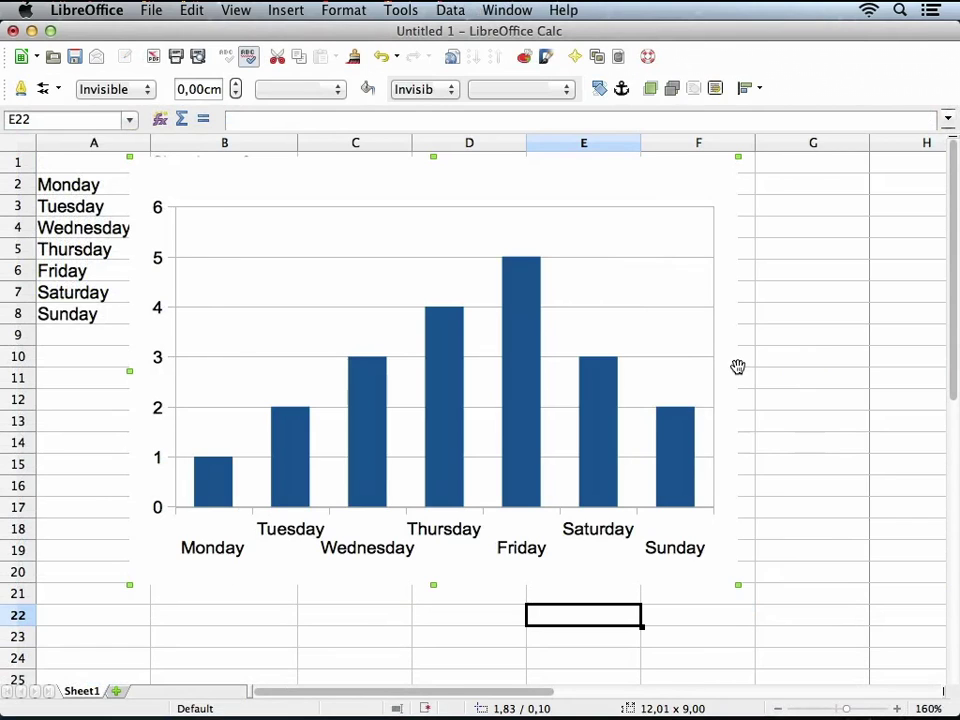
left_click_drag(737, 367, 415, 370)
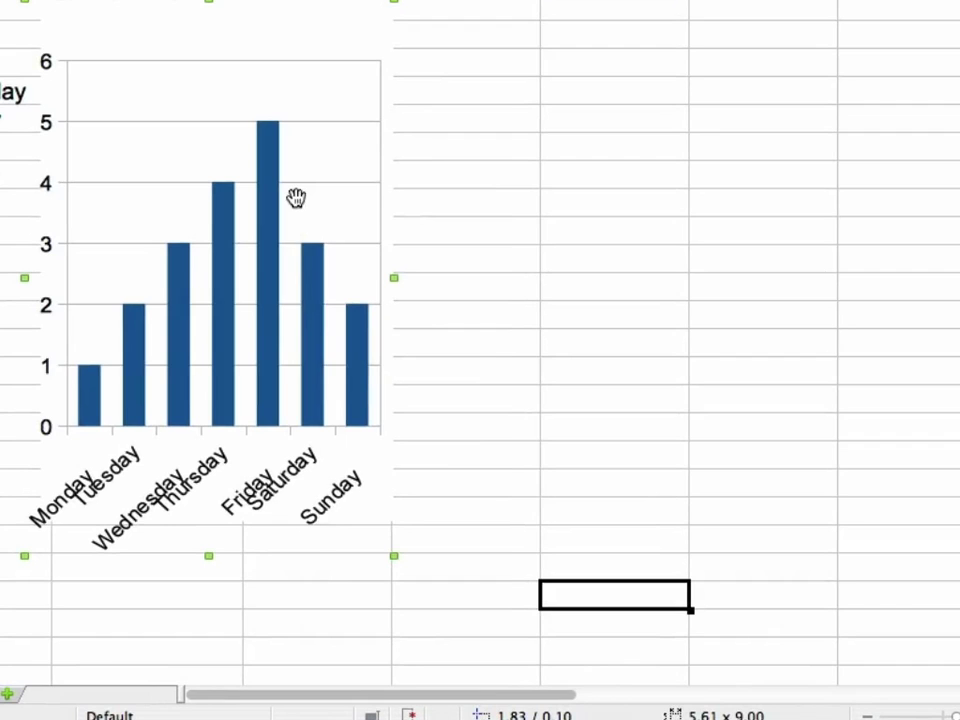
Choose a command from the chart's context menu to reposition the chart
right_click(304, 201)
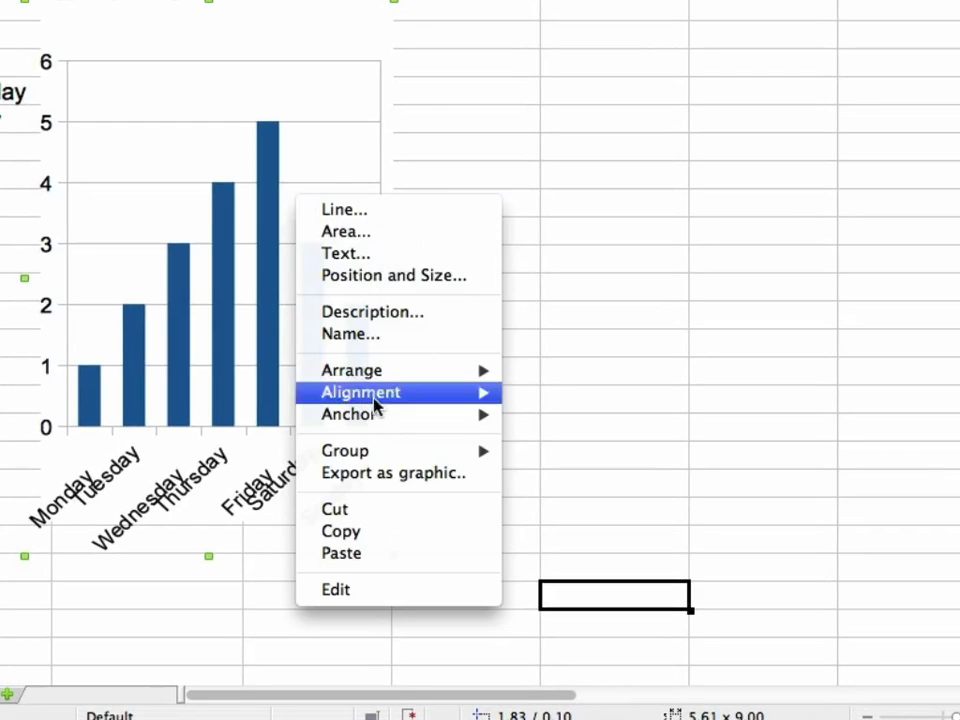
left_click(401, 476)
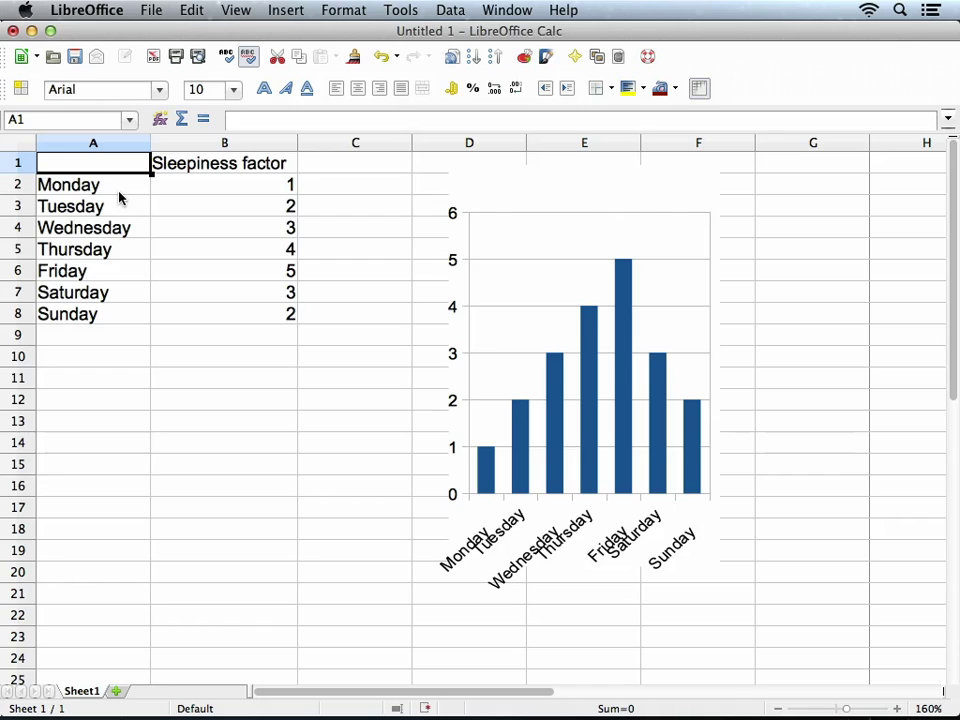
Start a pivot table using the current selection A1:B8 as source
left_click_drag(101, 173, 221, 322)
left_click(449, 11)
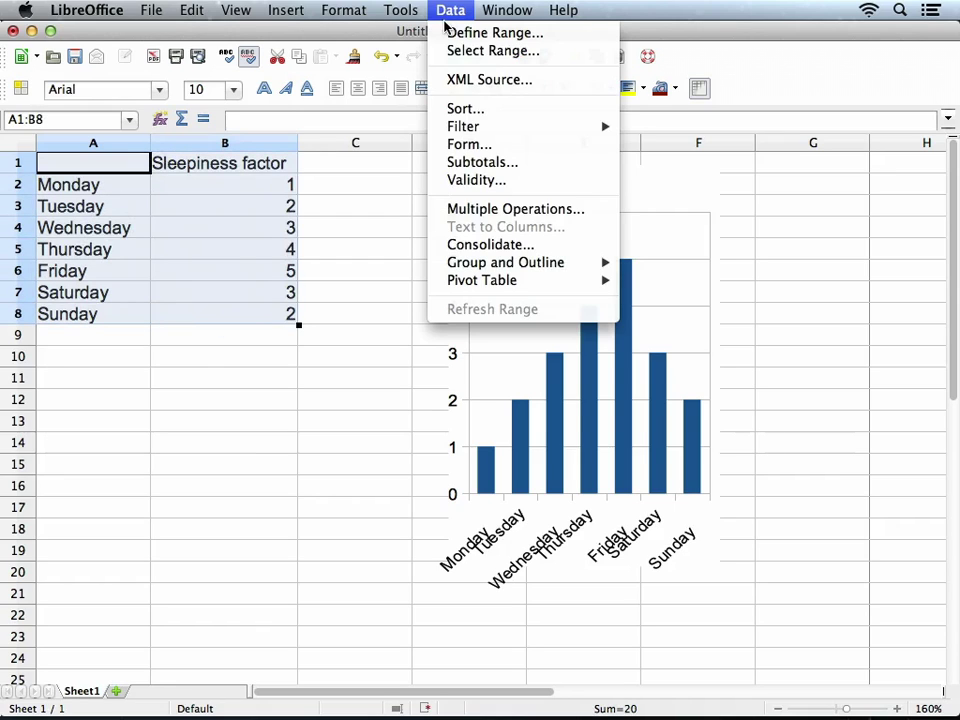
mouse_move(537, 284)
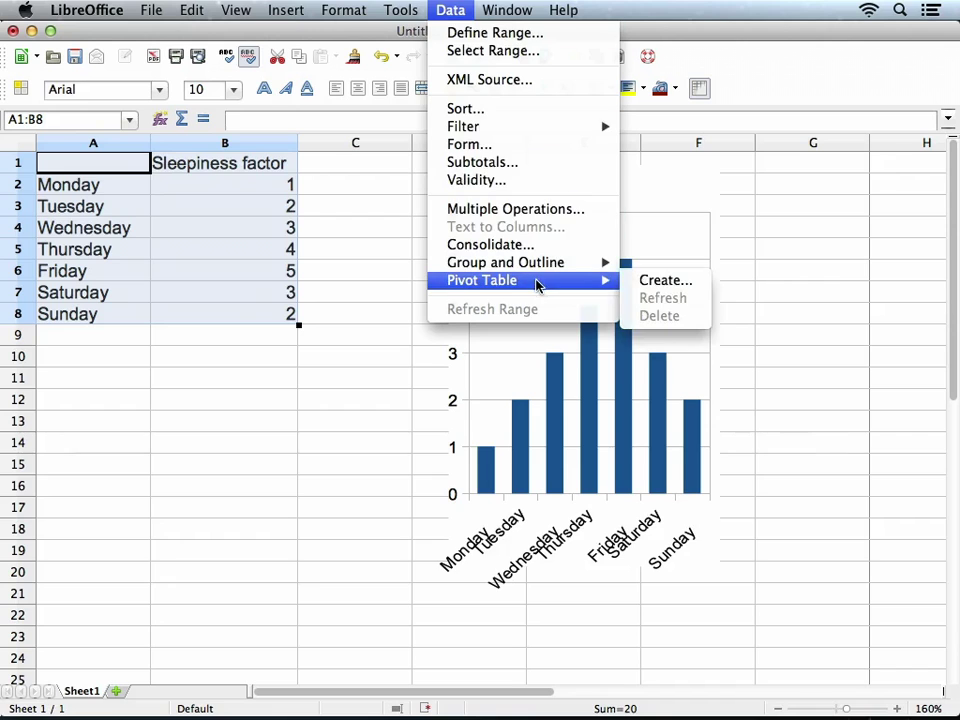
left_click(641, 282)
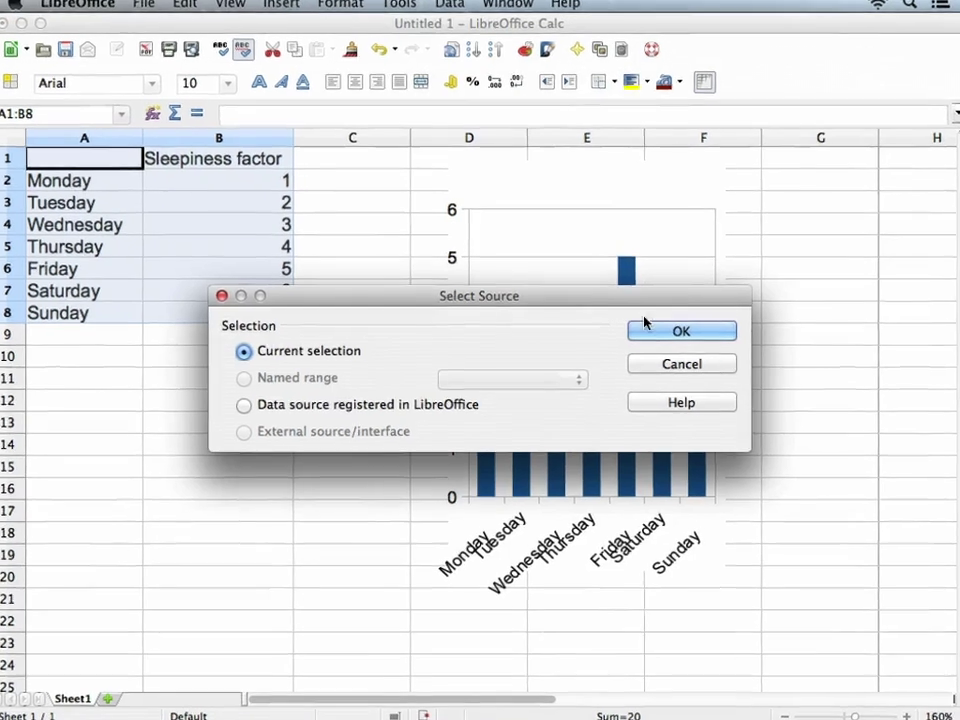
left_click(641, 335)
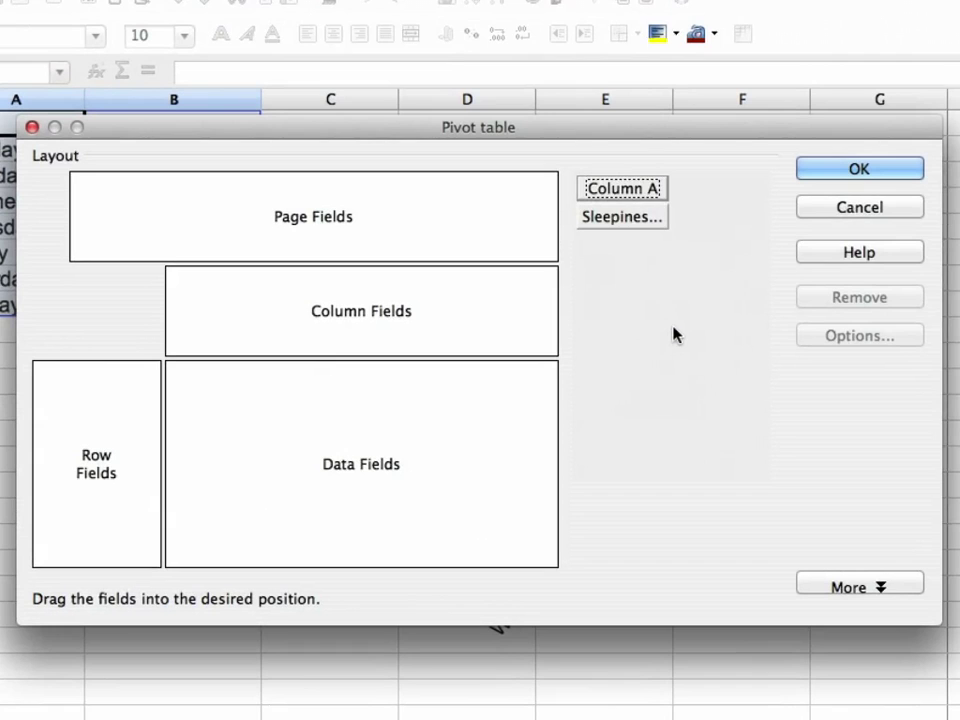
Put Column A in Page Fields and Sleepiness factor in Column Fields, then create the pivot table
left_click_drag(643, 189, 369, 326)
left_click_drag(652, 224, 83, 378)
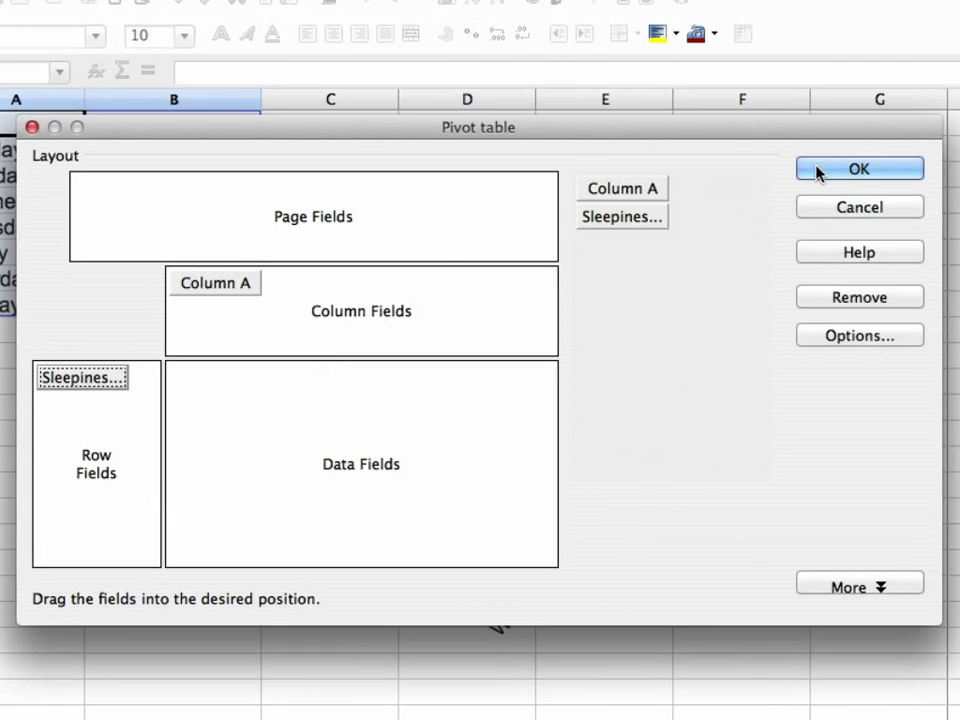
left_click_drag(259, 281, 150, 205)
left_click_drag(114, 370, 374, 311)
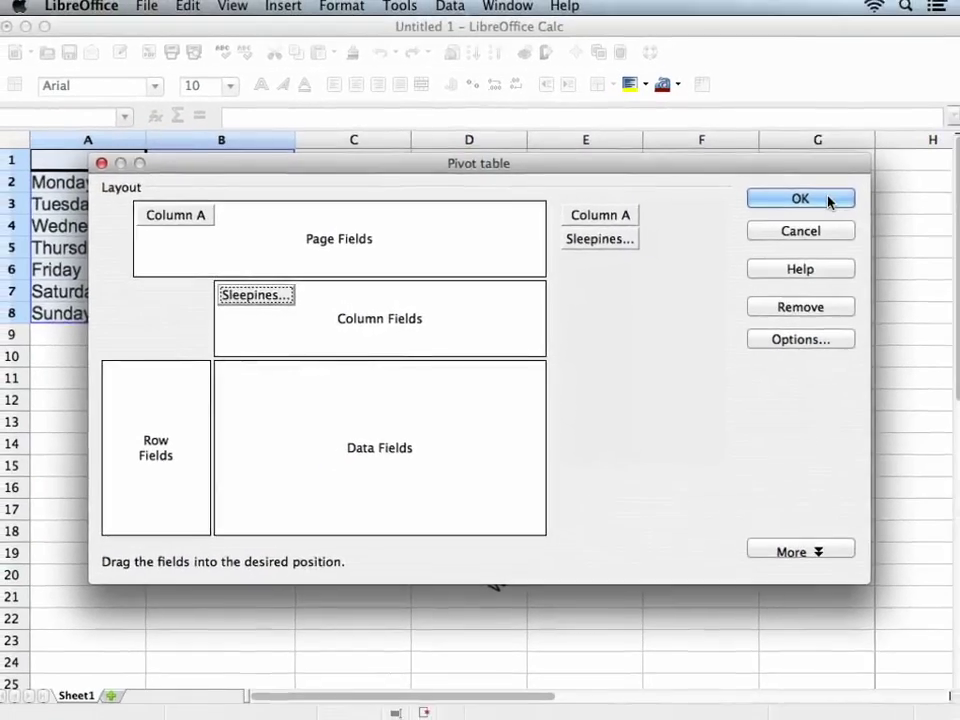
left_click(851, 189)
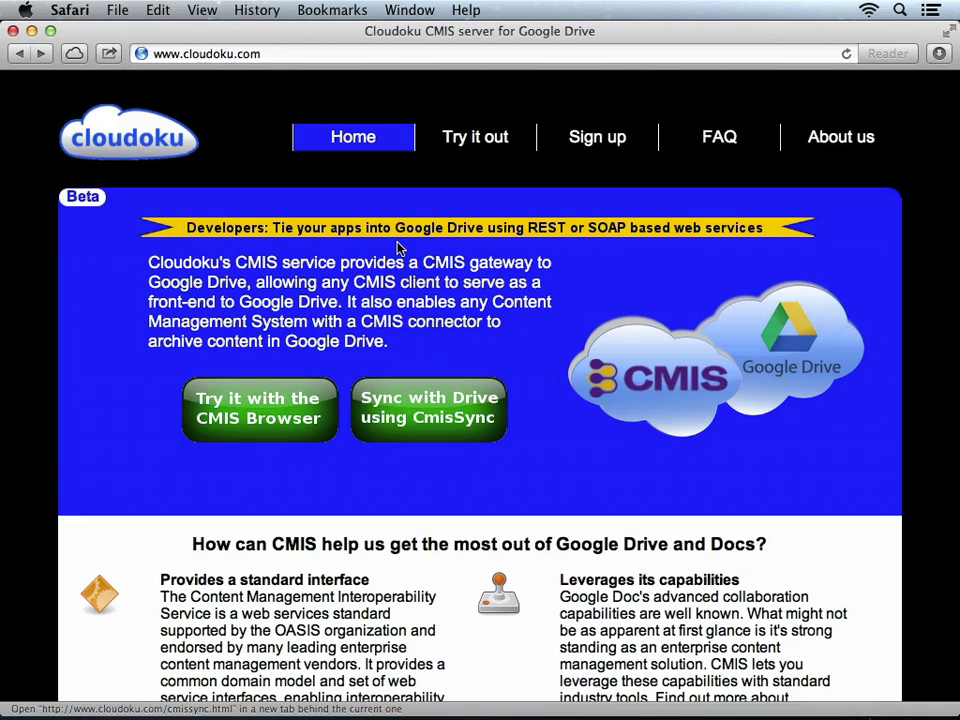
Go to Cloudoku's Try it out page and open the CMIS Browser in a background tab
left_click(462, 137)
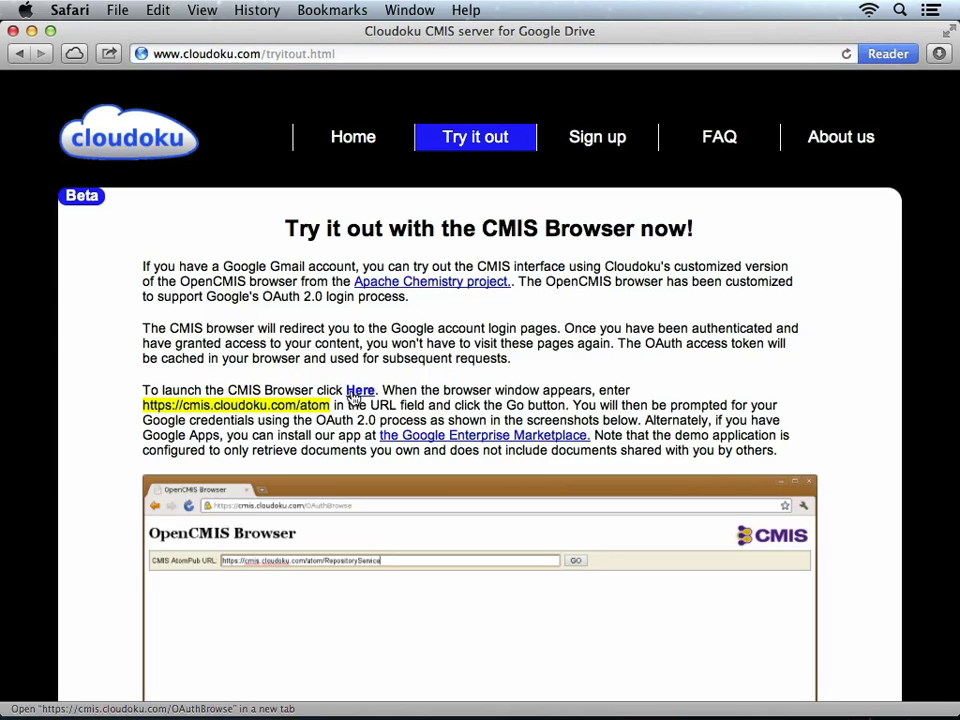
key("super")
left_click(358, 391, "super")
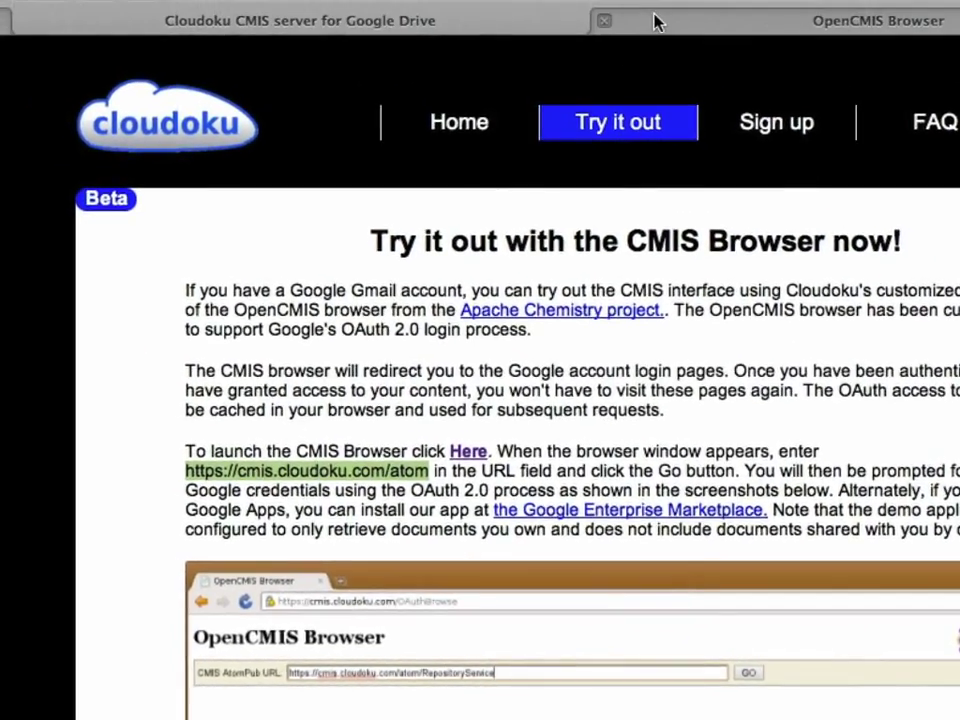
Connect the OpenCMIS Browser to the pasted Cloudoku AtomPub URL and sign in with Google
left_click(657, 22)
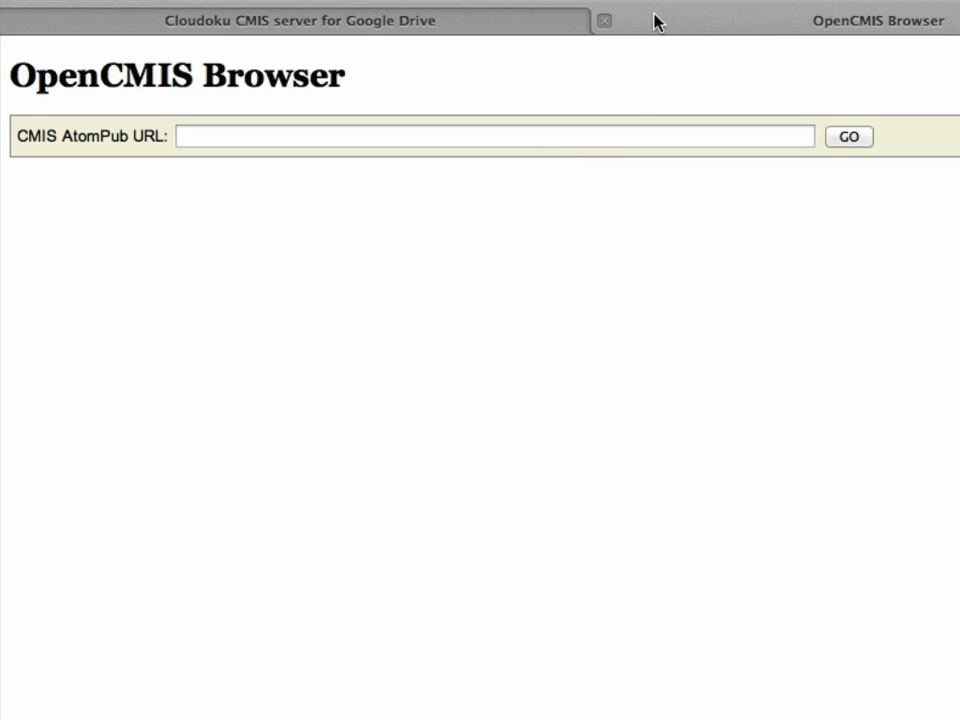
left_click(566, 136)
type("https://cmis.cloudoku.com/atom")
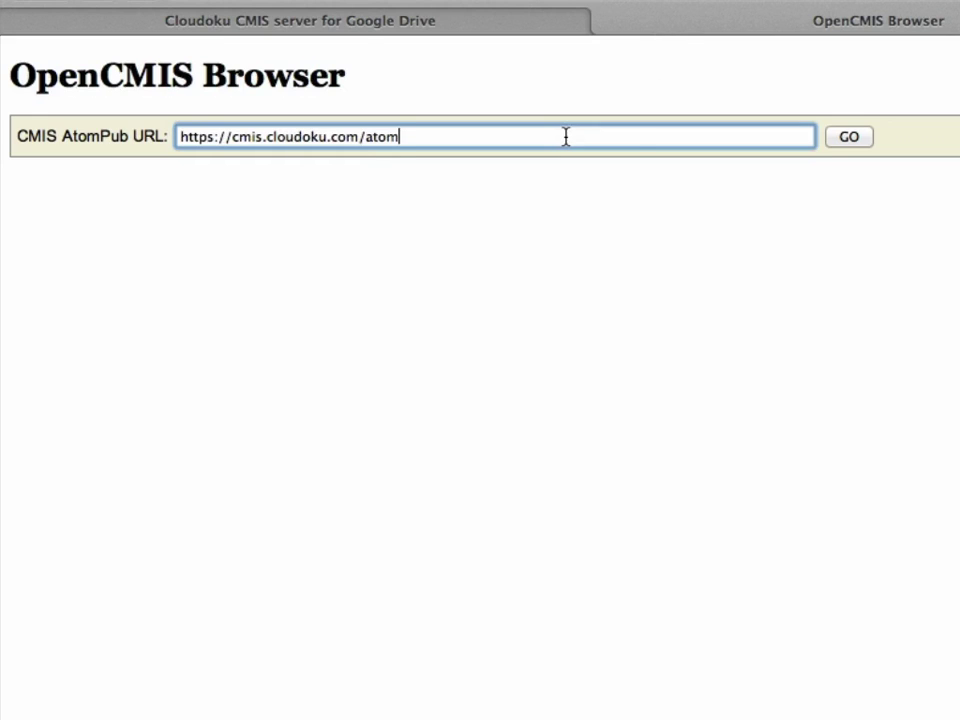
left_click(864, 140)
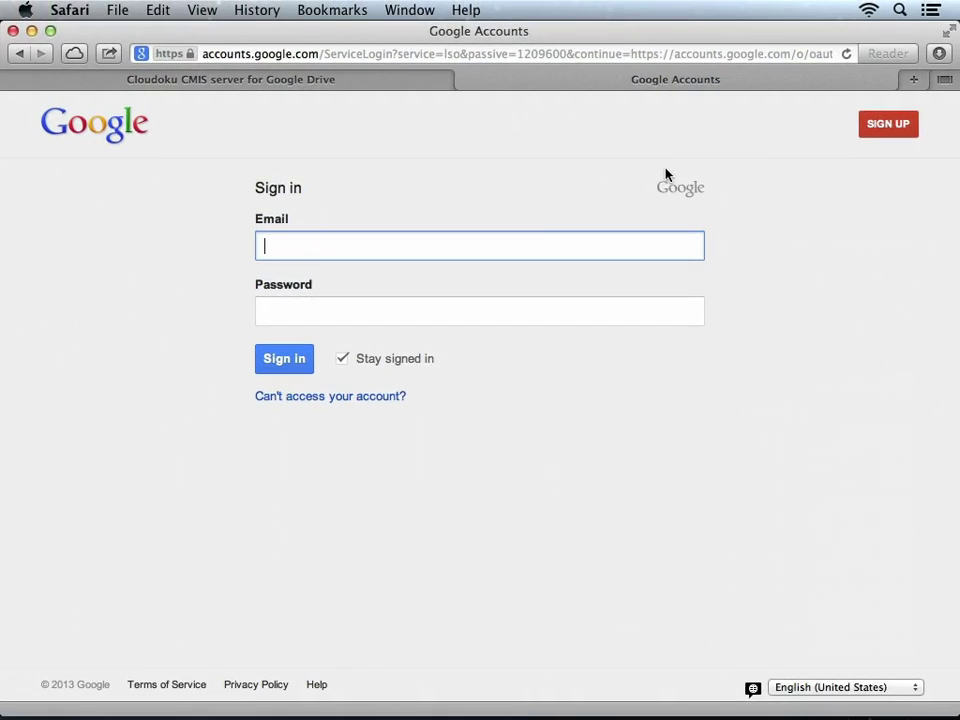
type("z")
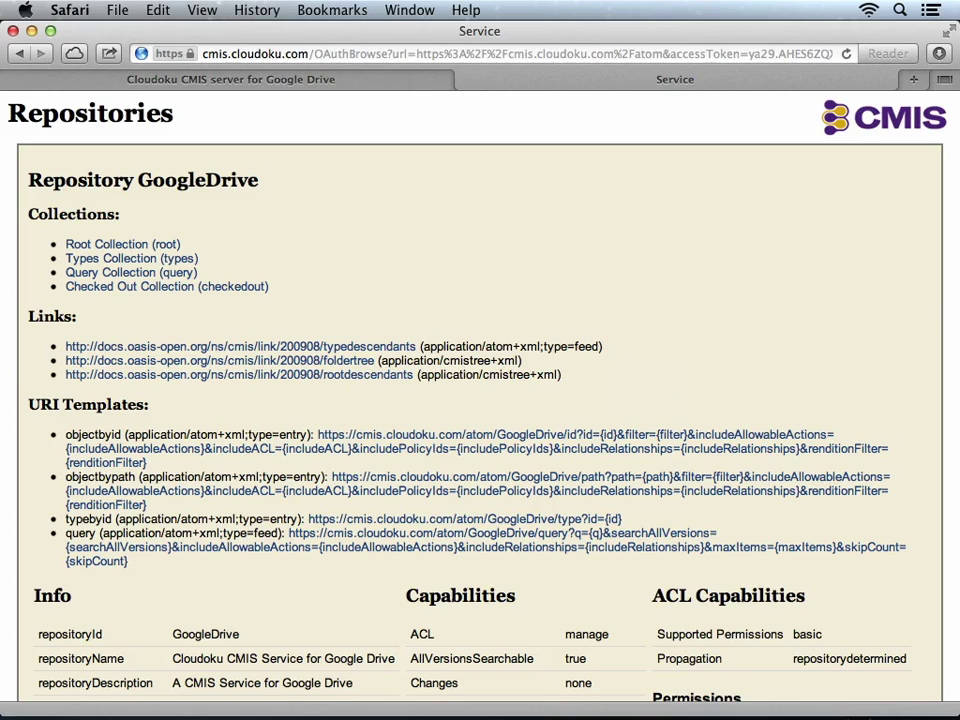
Reopen the CMIS Browser in a new tab and connect to the AtomPub URL again
key("super+w")
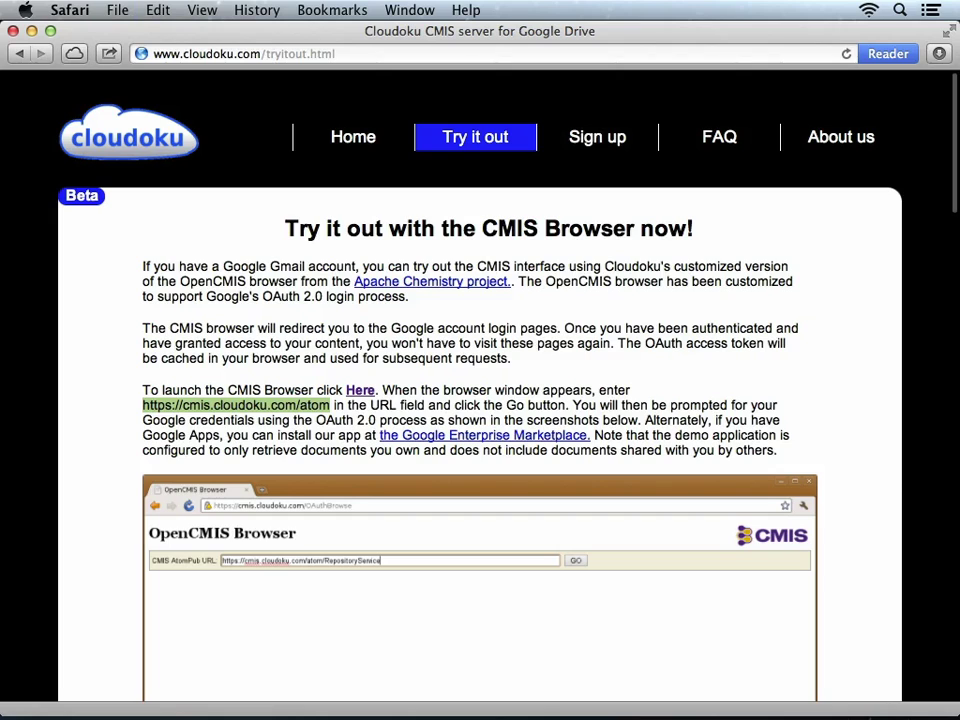
left_click(362, 398, "super")
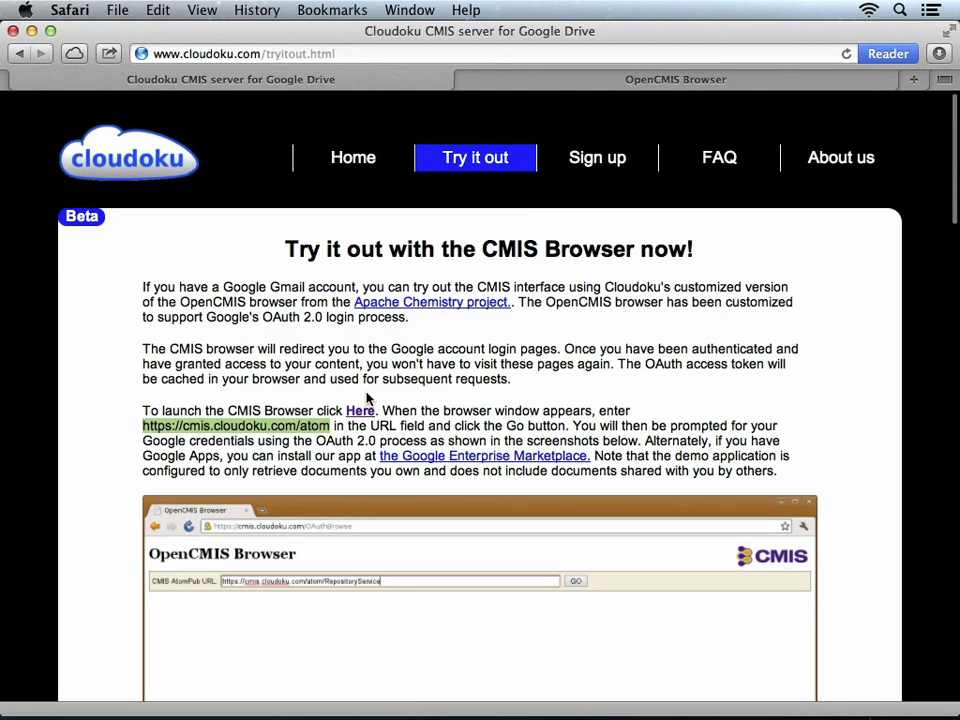
left_click(542, 82)
left_click(446, 166)
type("https://cmis.cloudoku.com/atom")
left_click(651, 168)
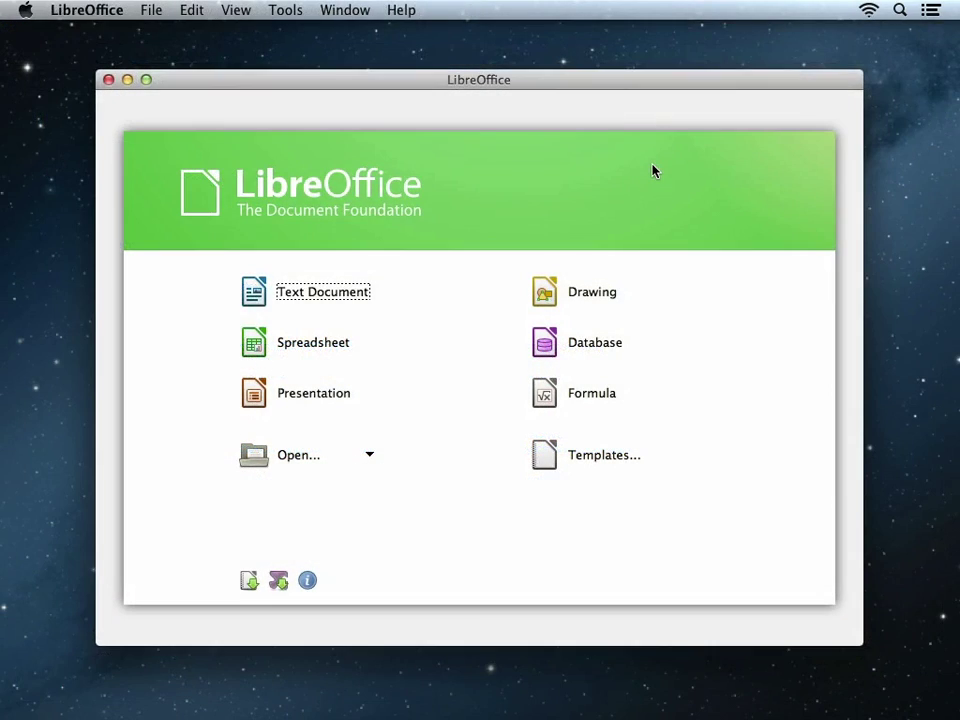
Enable 'Use LibreOffice dialogs' for Open/Save in Preferences > General and confirm
left_click(88, 9)
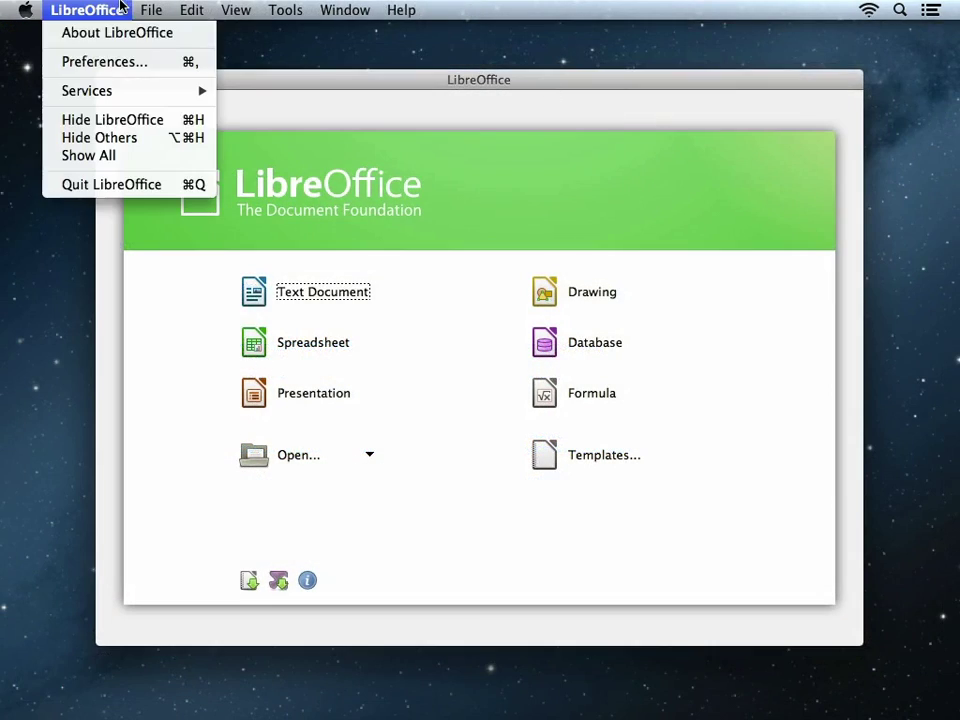
left_click(111, 62)
left_click(172, 251)
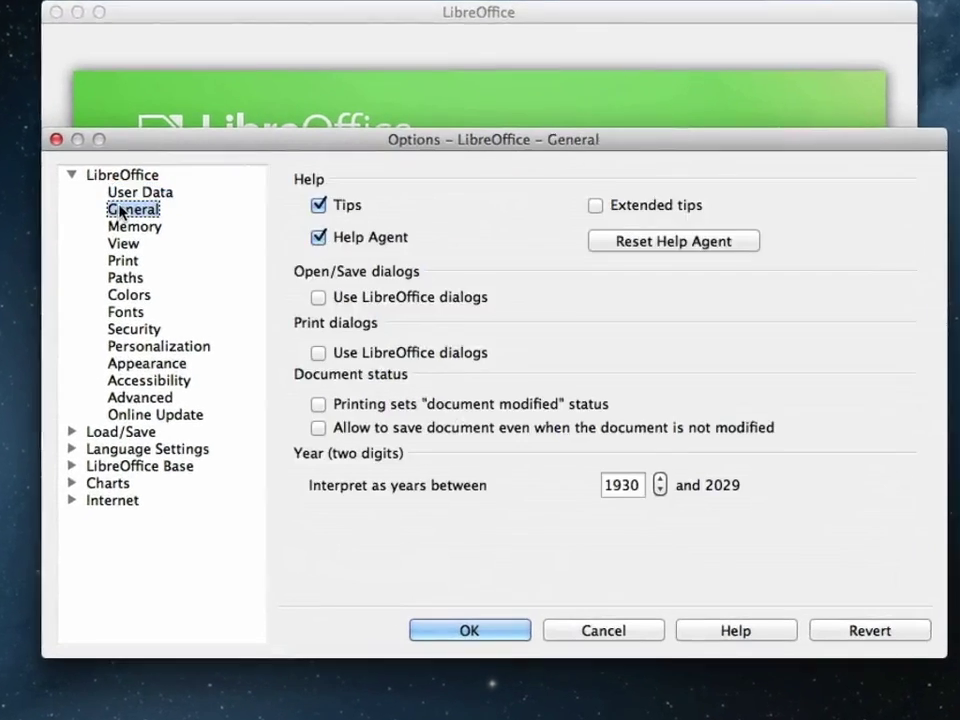
left_click(350, 278)
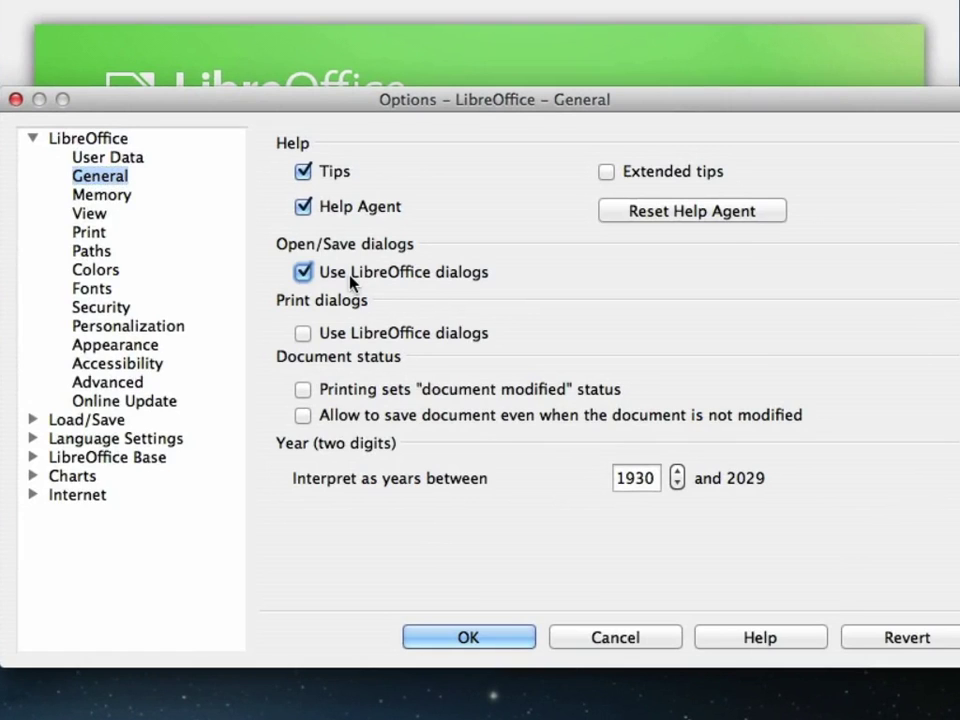
left_click(481, 645)
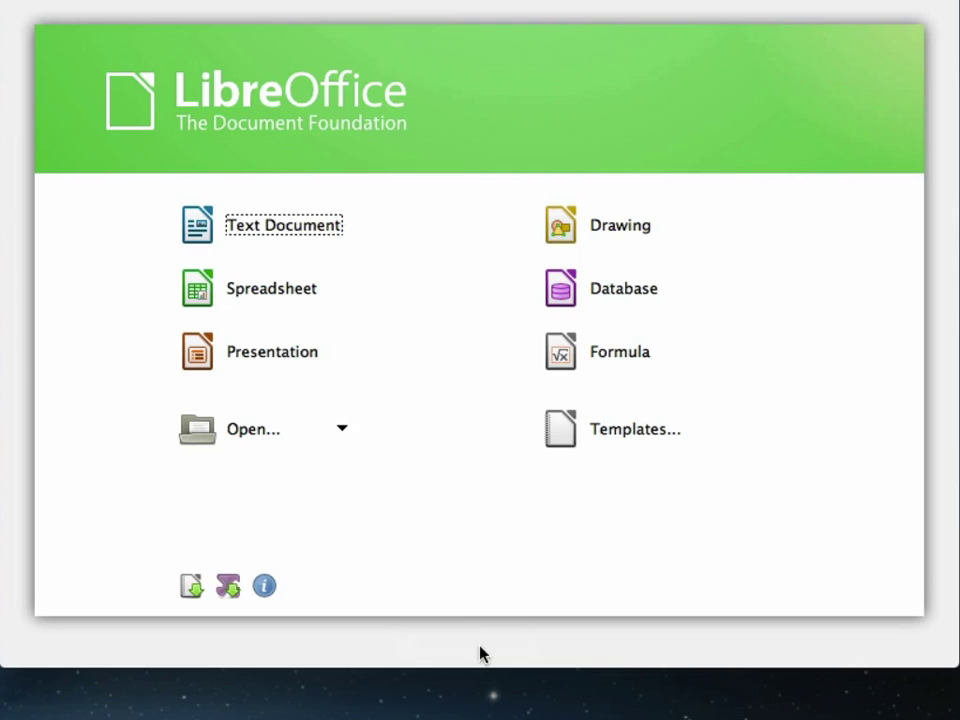
From the Open dialog, add a new CMIS remote place named 'Google Drive'
left_click(258, 441)
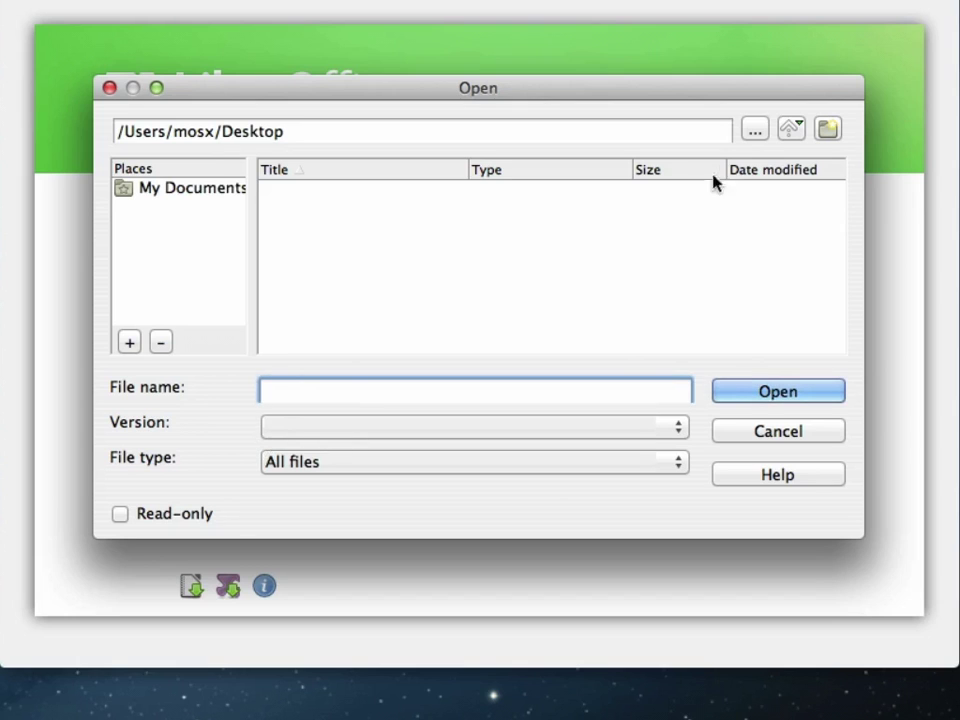
left_click(752, 131)
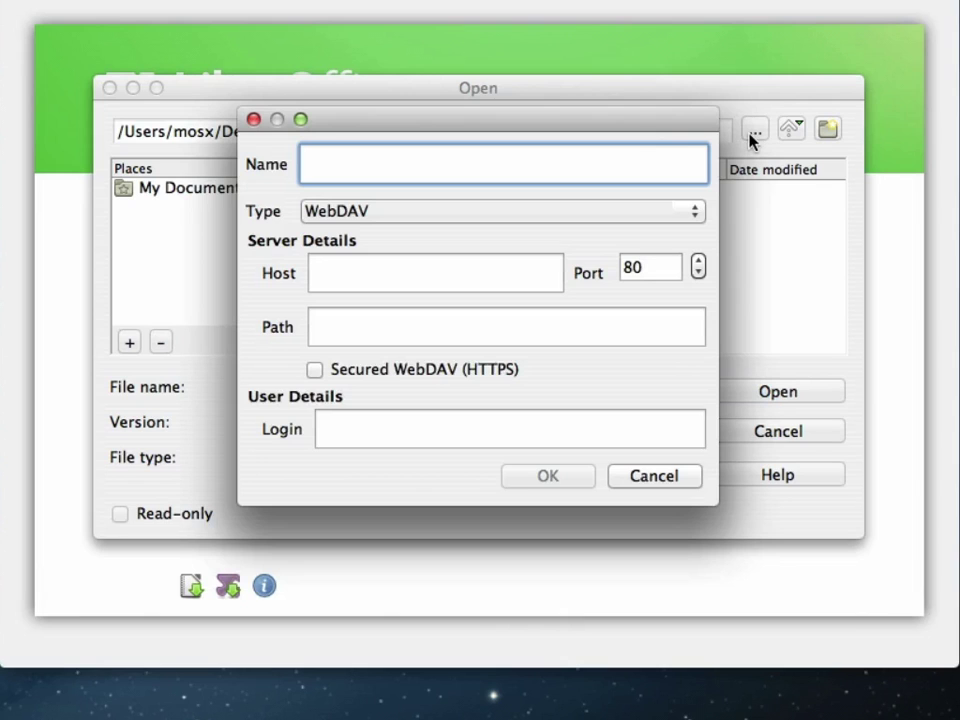
left_click(548, 213)
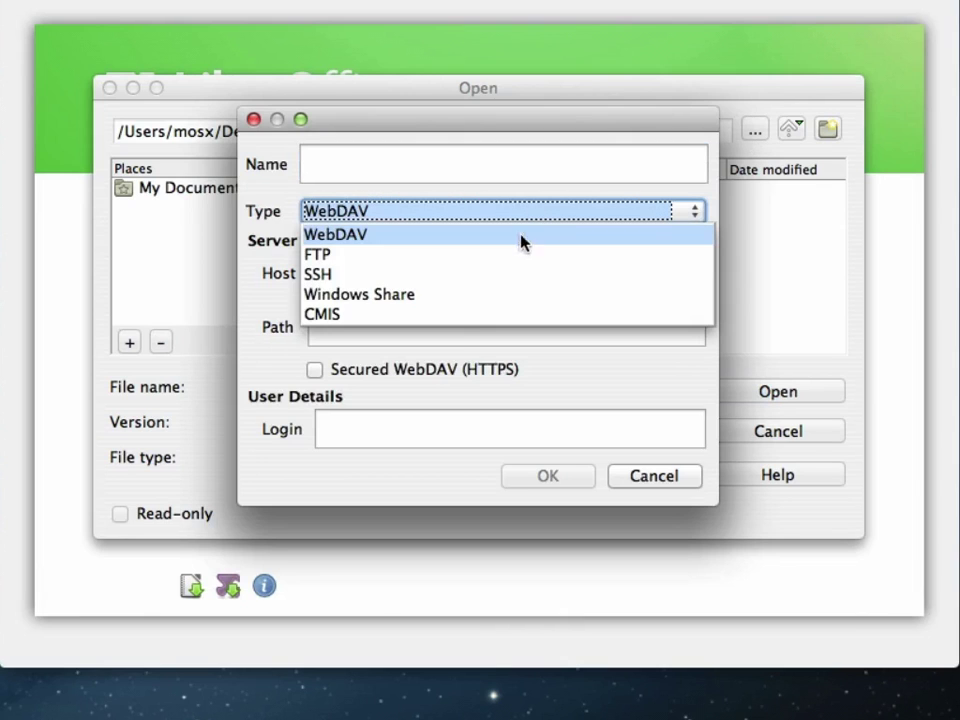
left_click(462, 315)
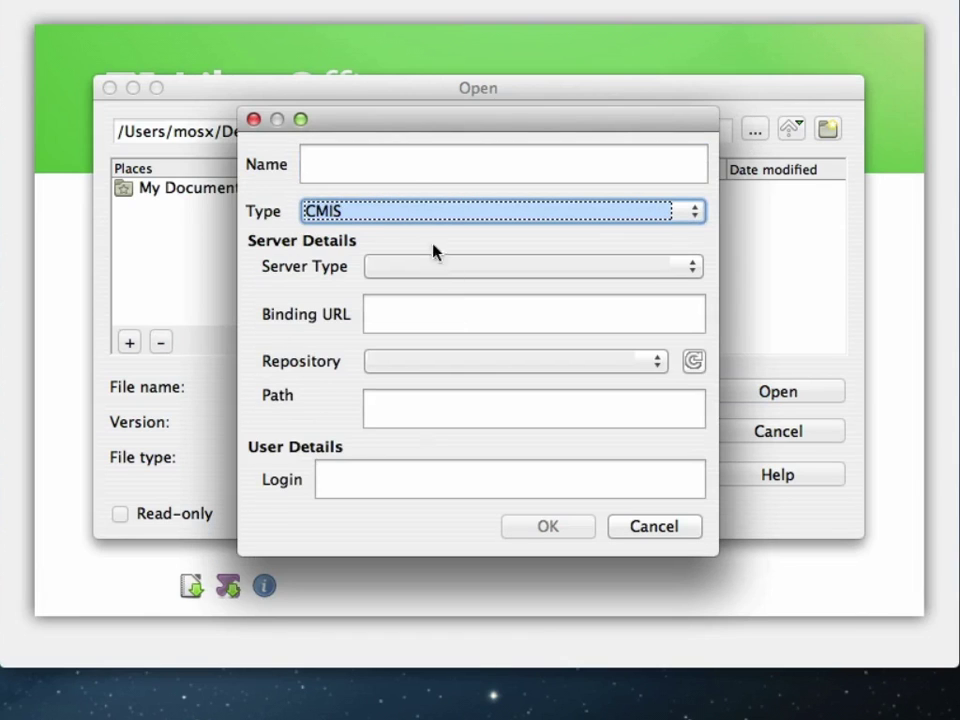
left_click(403, 167)
type("Google Drive")
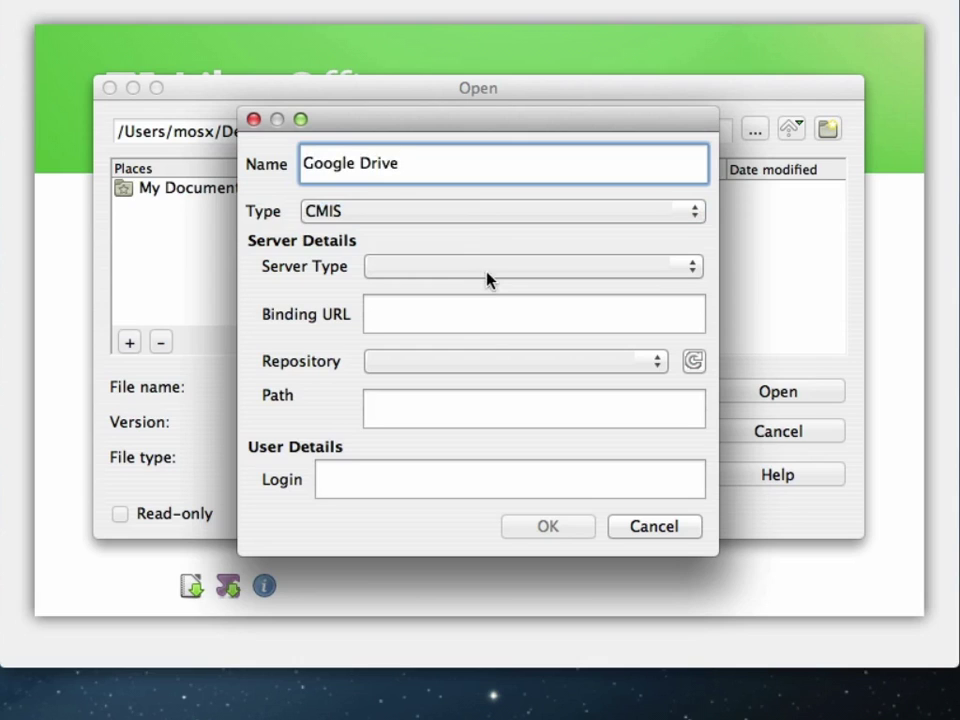
left_click(484, 310)
type("https://cmis.cloudoku.com/atom")
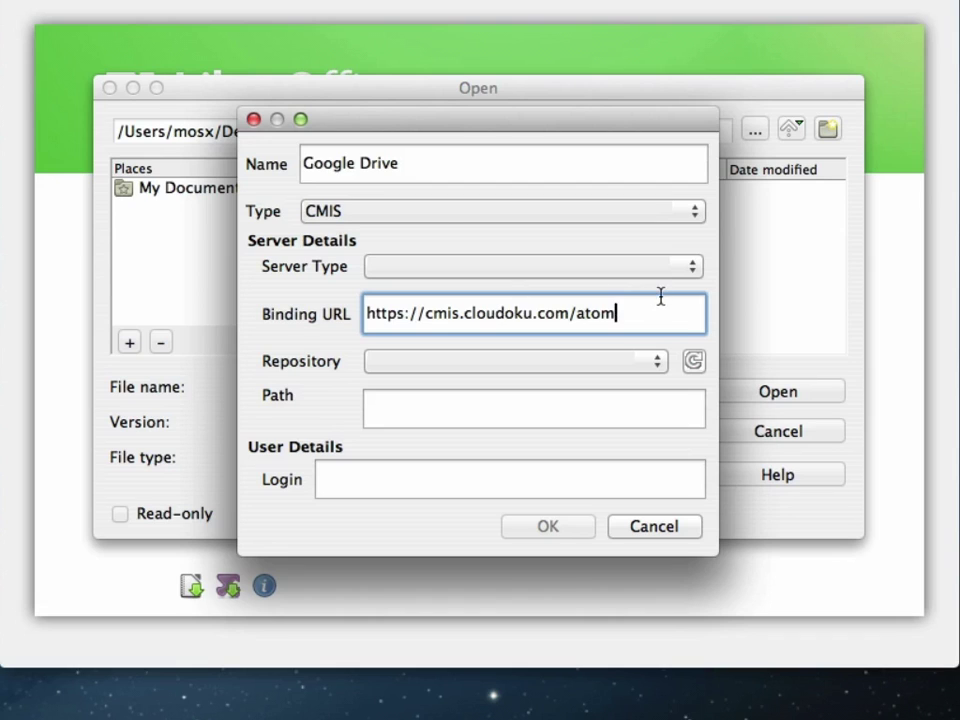
left_click(700, 362)
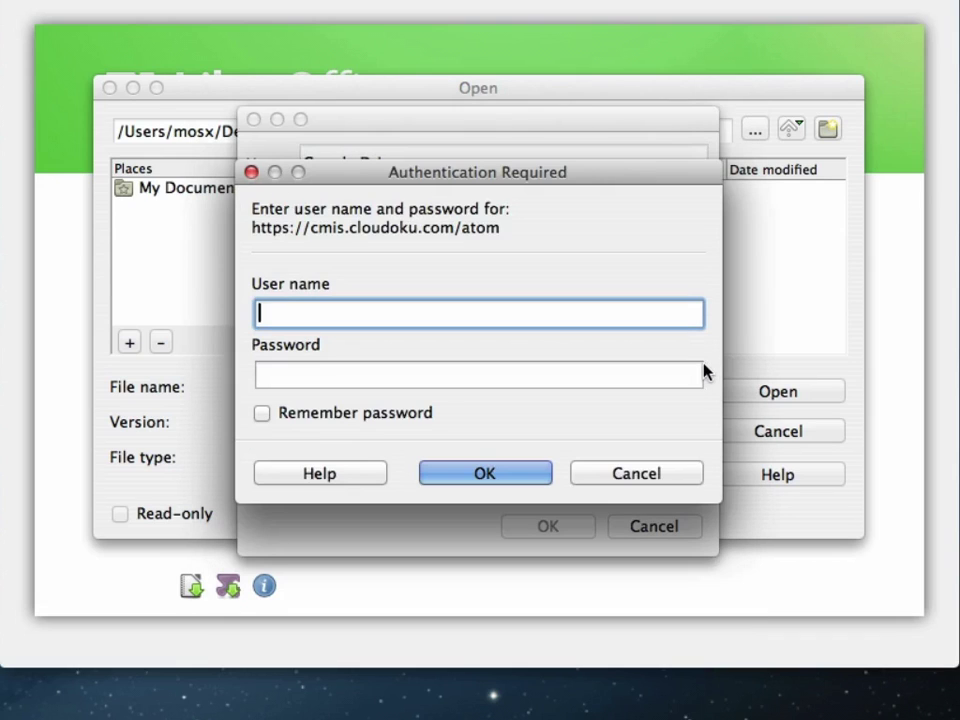
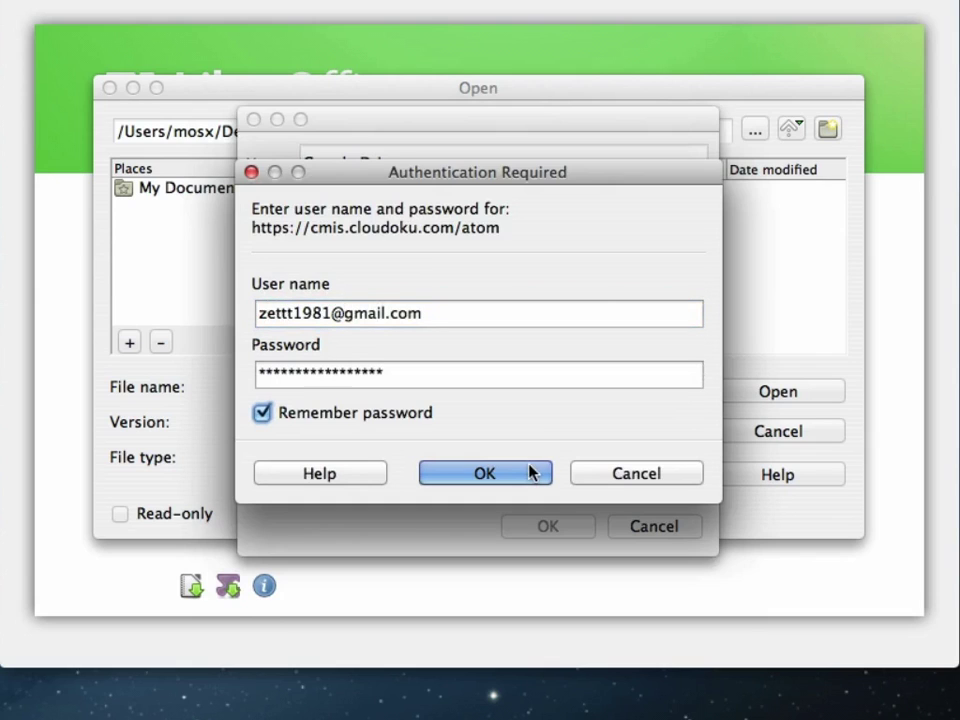
left_click(533, 473)
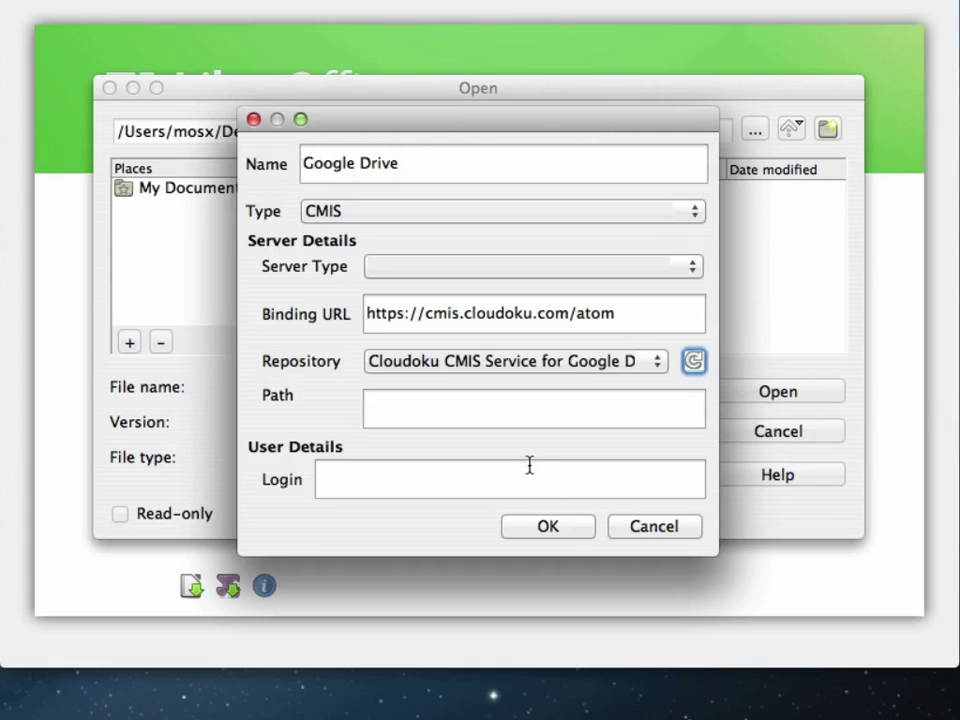
Save the Google Drive connection and browse it to open the CMIS test document
left_click(545, 525)
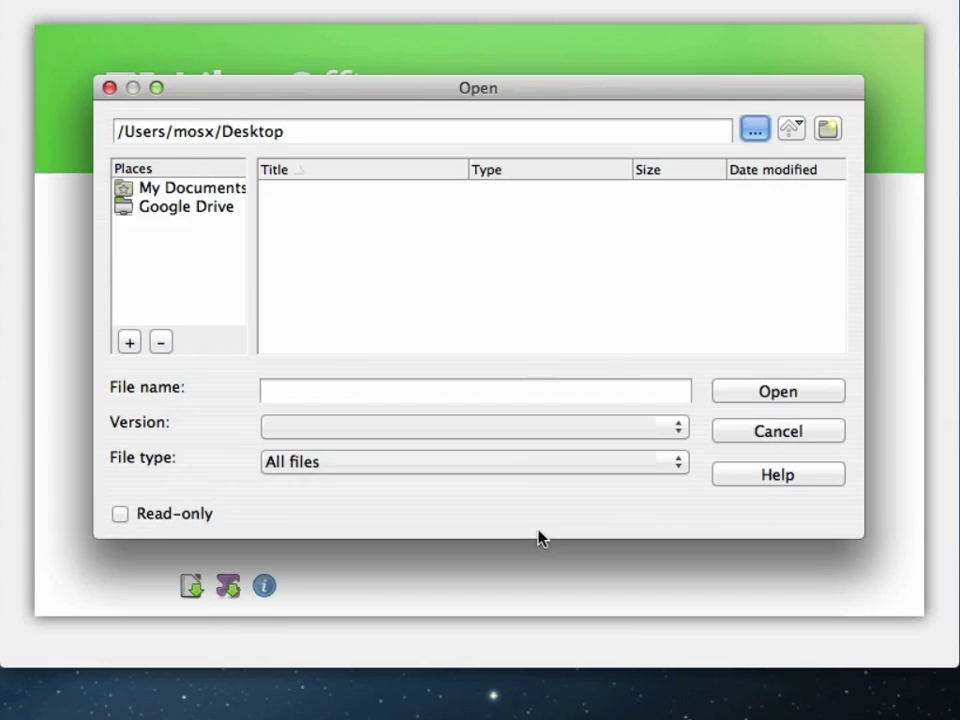
left_click(187, 210)
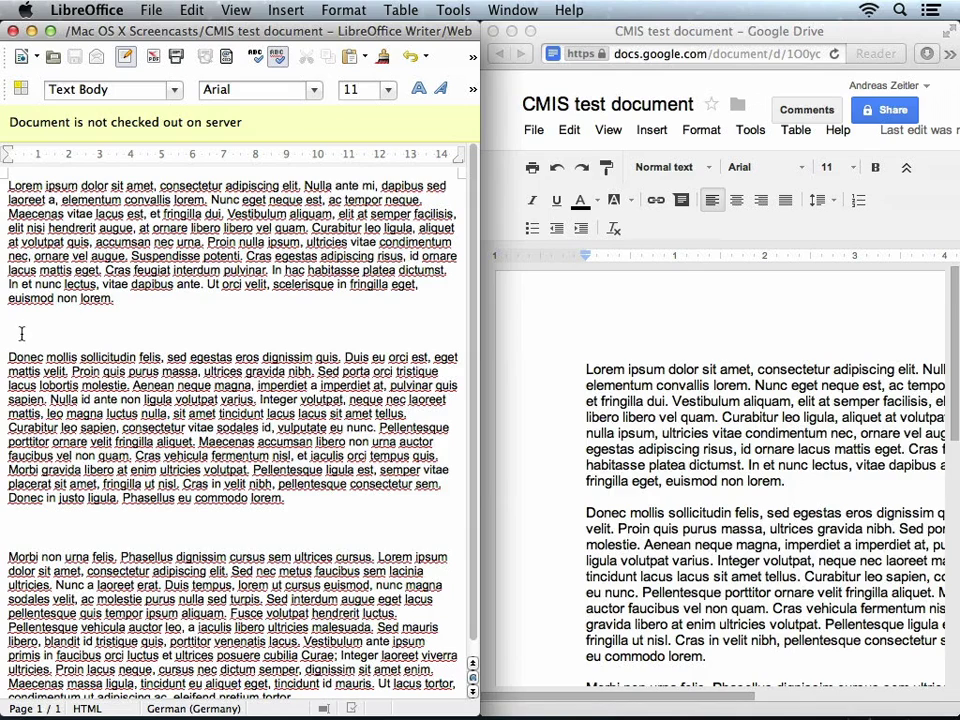
Delete every paragraph after the first Lorem ipsum paragraph and save back to Google Drive
left_click_drag(20, 336, 305, 685)
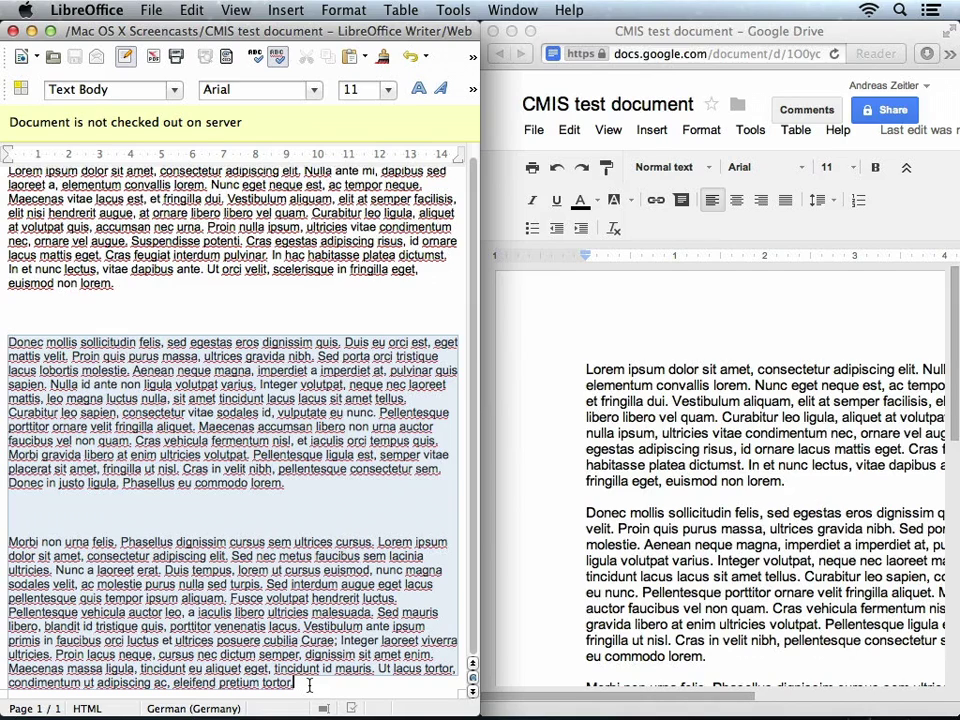
key("BackSpace")
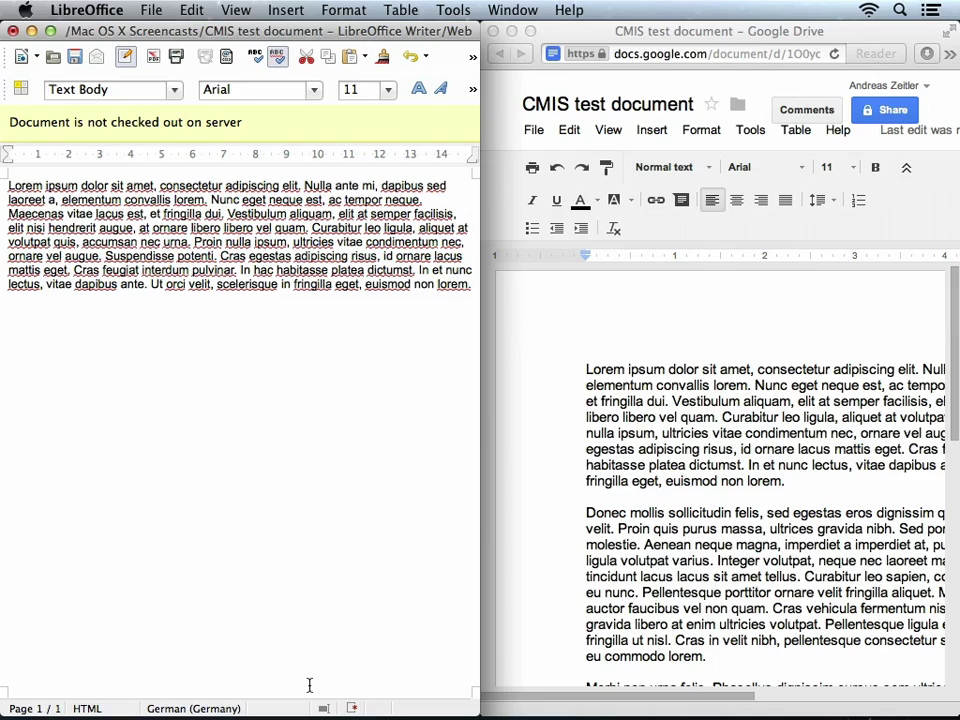
key("super+s")
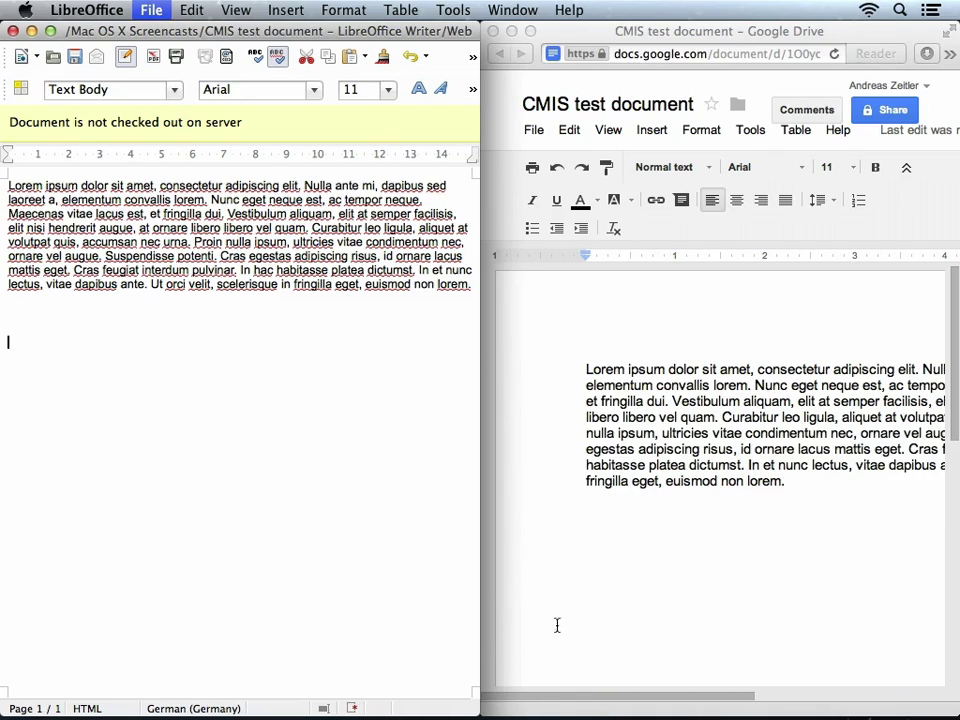
In the Google Doc, bold the closing text from 'In et nunc lectus' to 'euismod non lorem.'
left_click(694, 557)
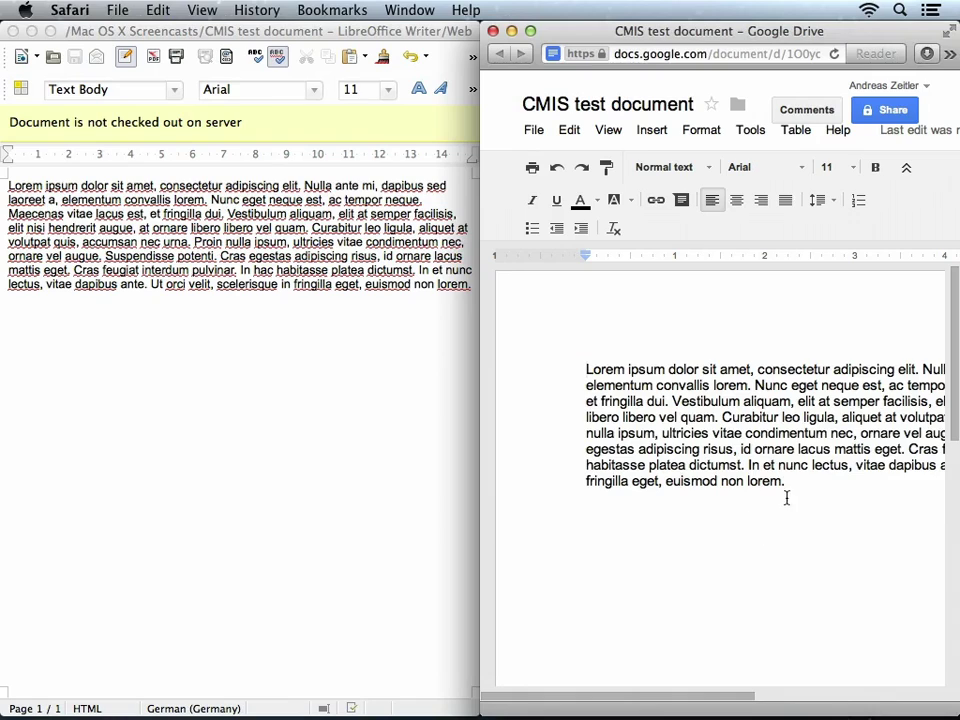
left_click_drag(786, 497, 746, 465)
key("super+b")
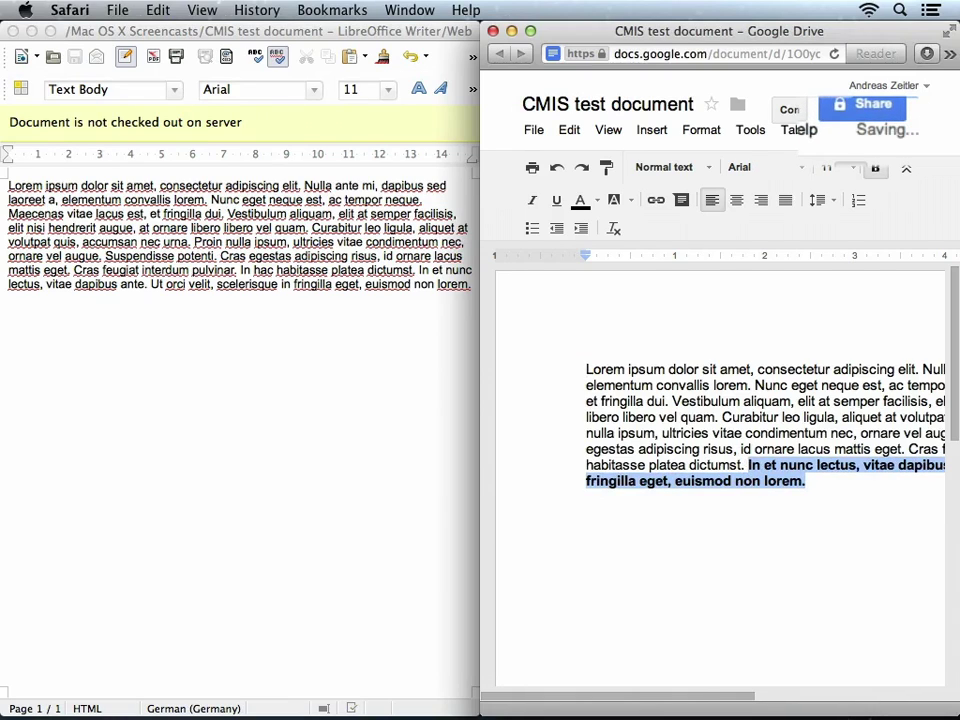